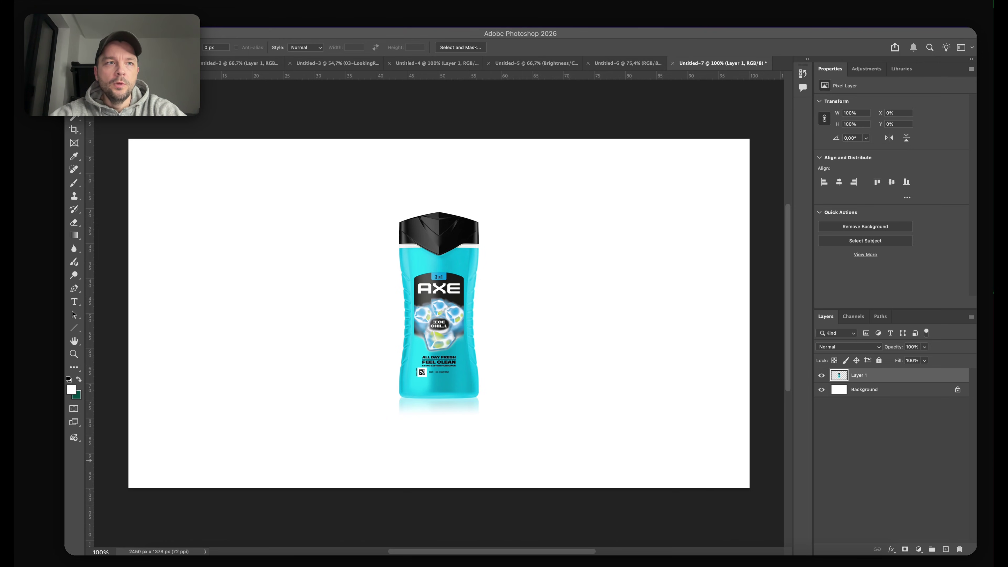
- Select the entire canvas and start a Generative Fill using the Gemini 3 (with Nano Banana Pro) model
key(super+a)
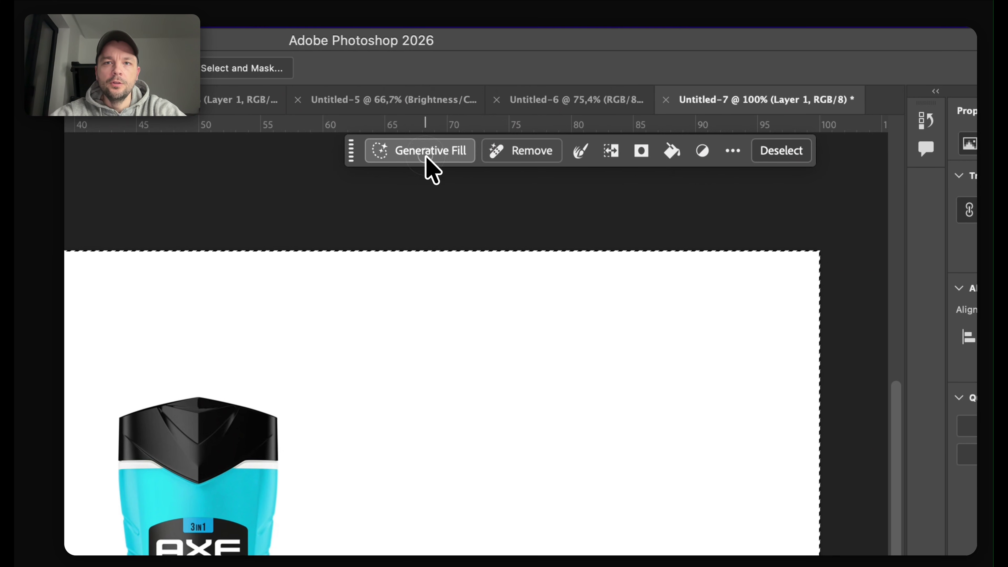
click(425, 158)
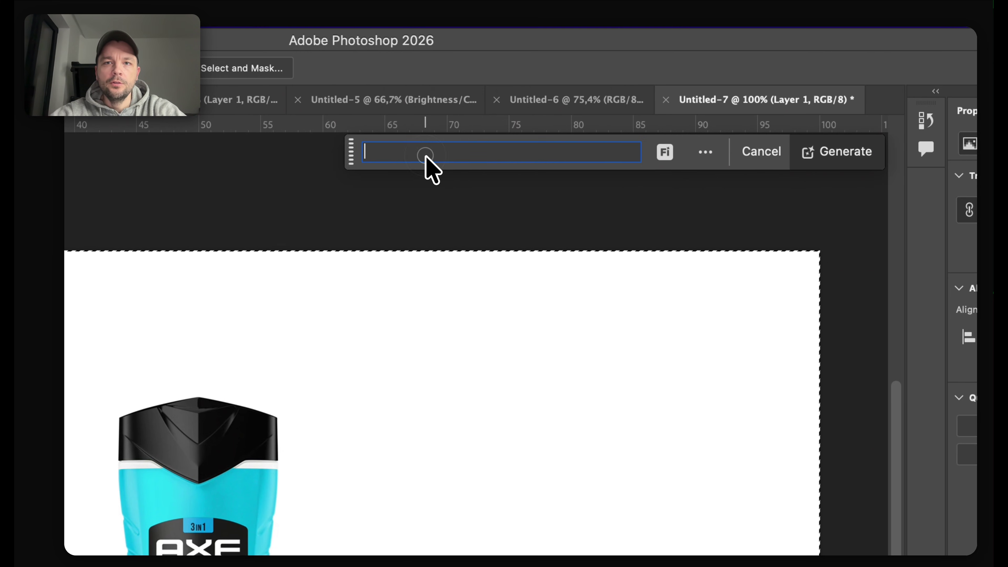
click(677, 153)
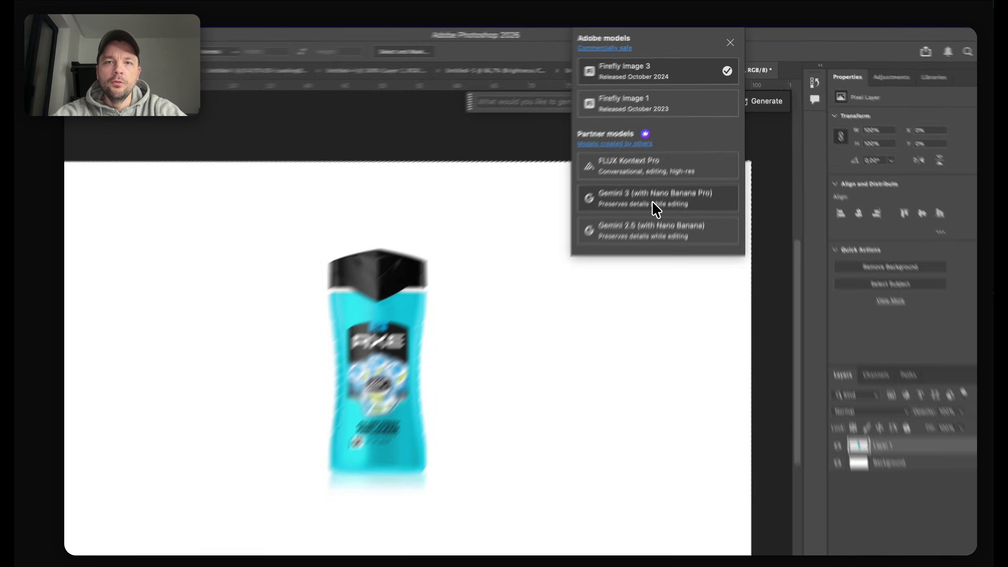
click(666, 175)
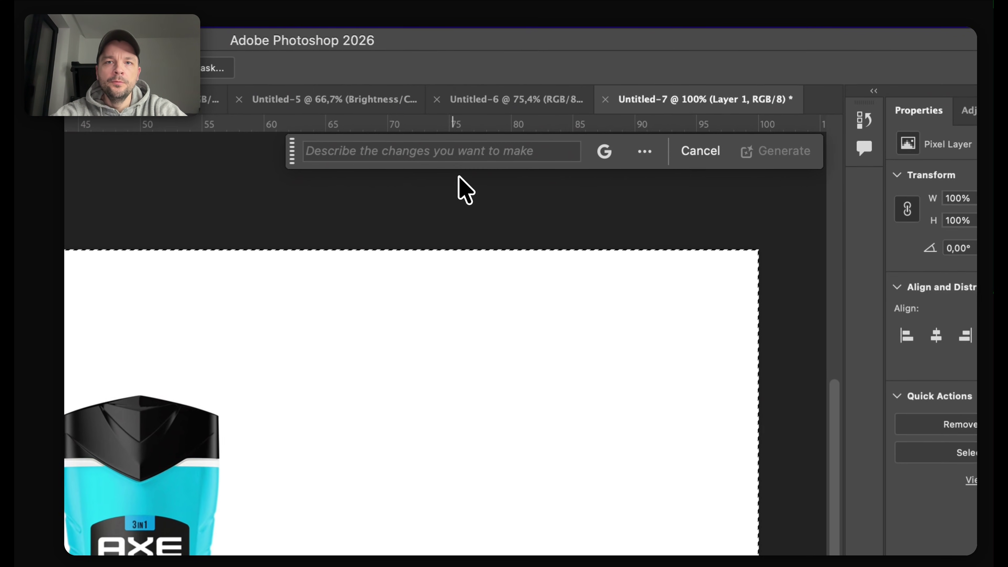
- Generate a fill from the prompt "put this bottle on the countertop in the bathroom."
click(450, 158)
text(p)
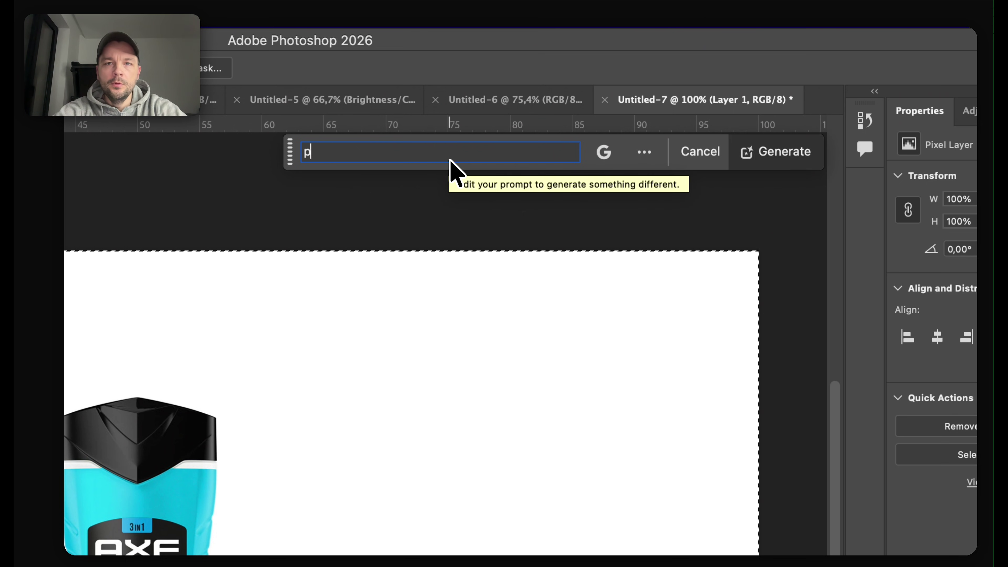
text(ut this bot)
text(tle on t)
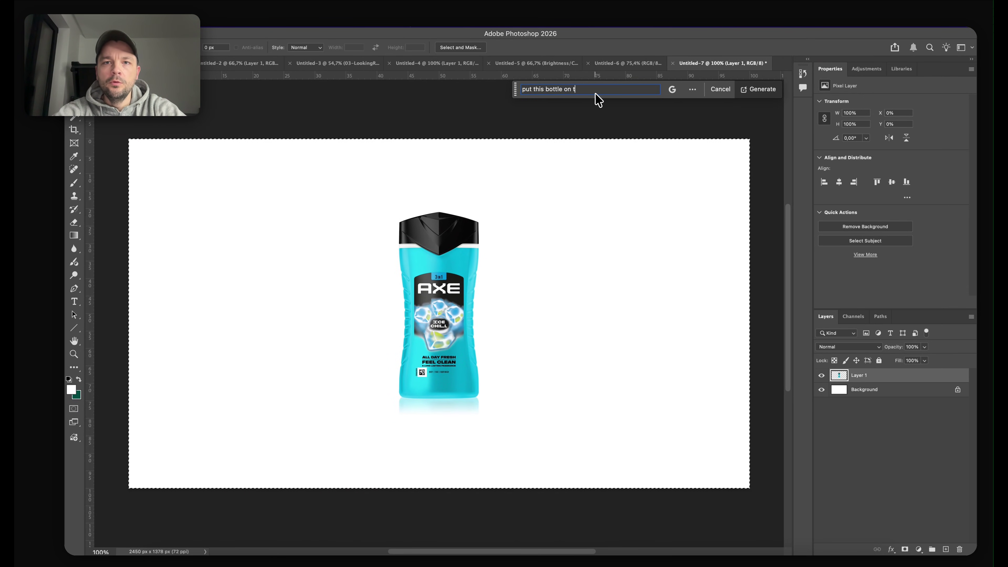
text(he countertop)
key(BackSpace)
text(op)
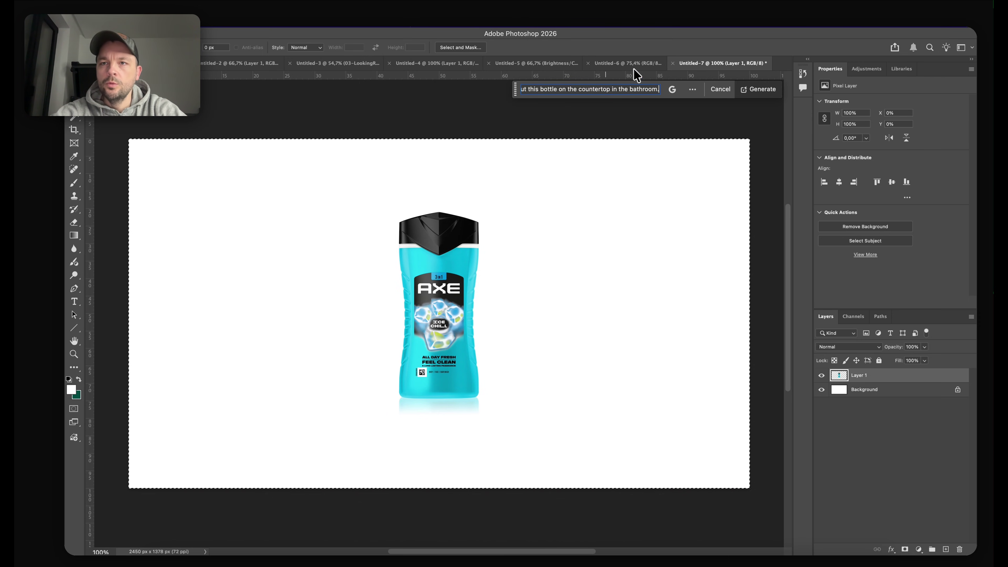
click(746, 90)
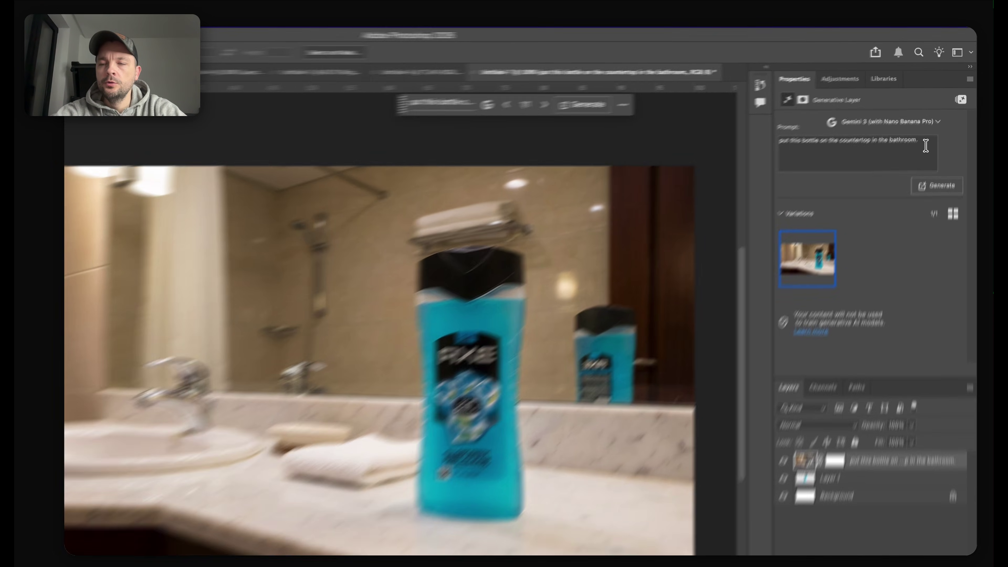
- Extend the generative layer's prompt with "keep the product in the center, rotate it naturally" and generate a new variation
triple_click(935, 120)
click(897, 205)
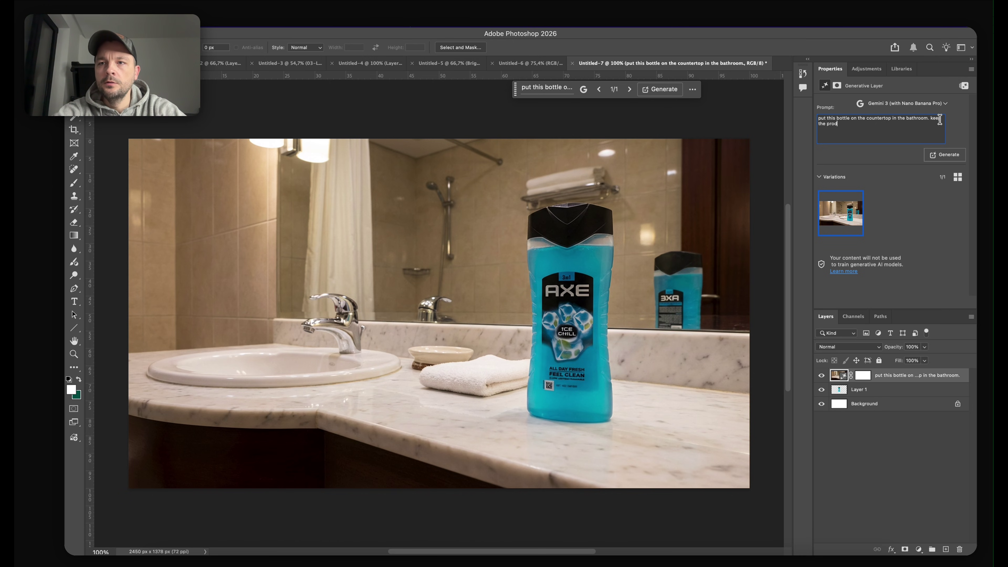
text(uct in the center, rota)
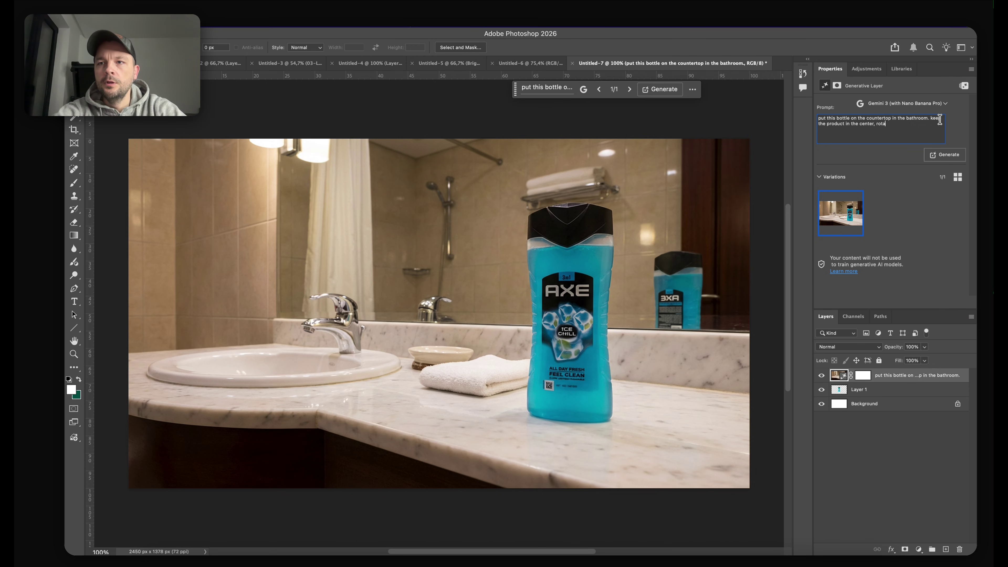
text(te it naturally)
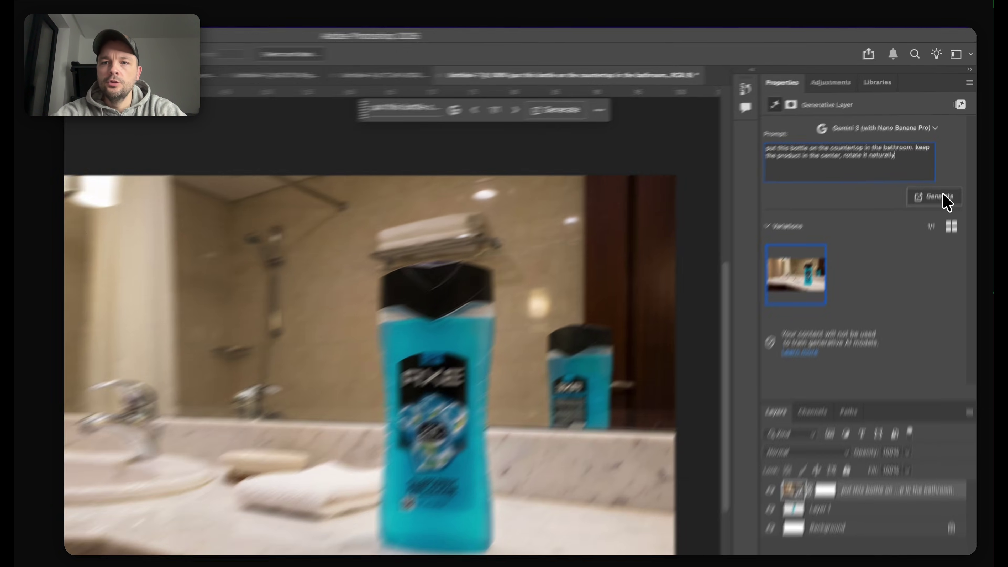
click(954, 156)
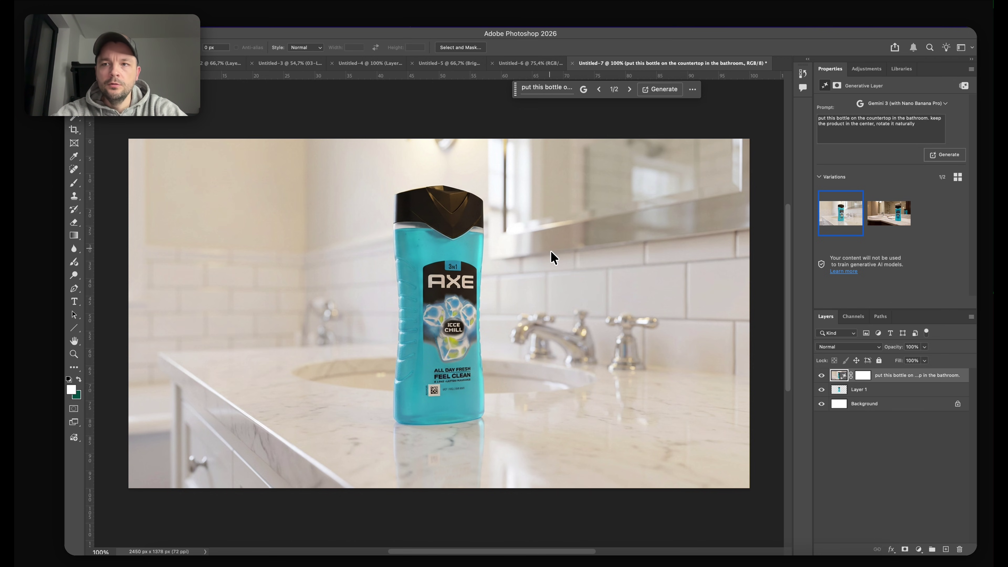
- Insert "cozy" before "bathroom" in the prompt and generate another variation
click(882, 217)
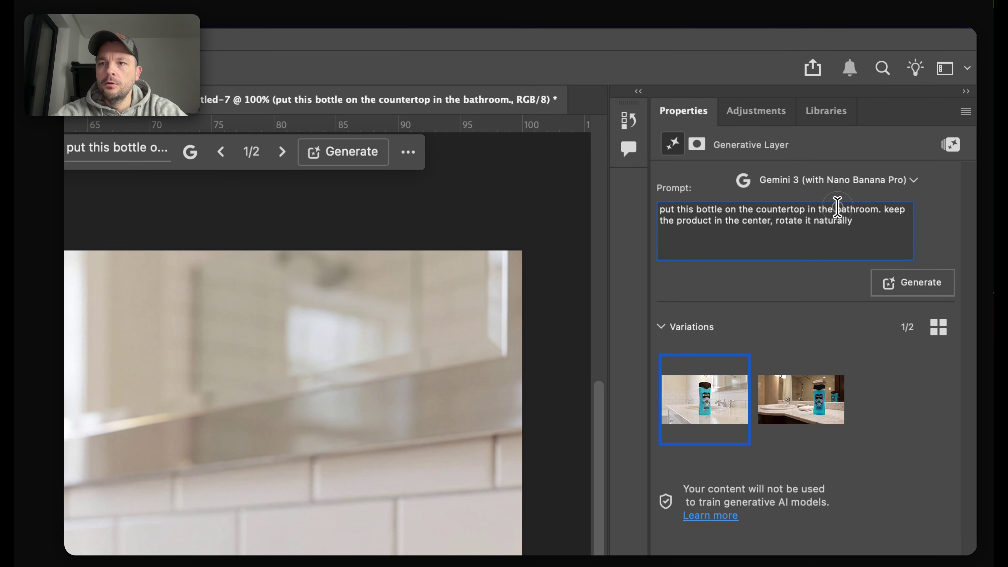
triple_click(880, 118)
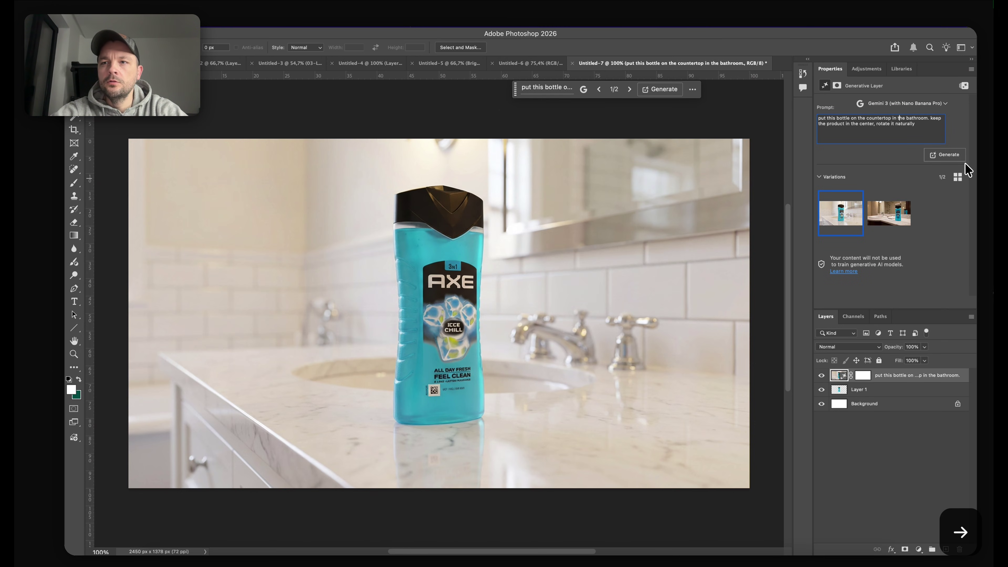
text(cozy)
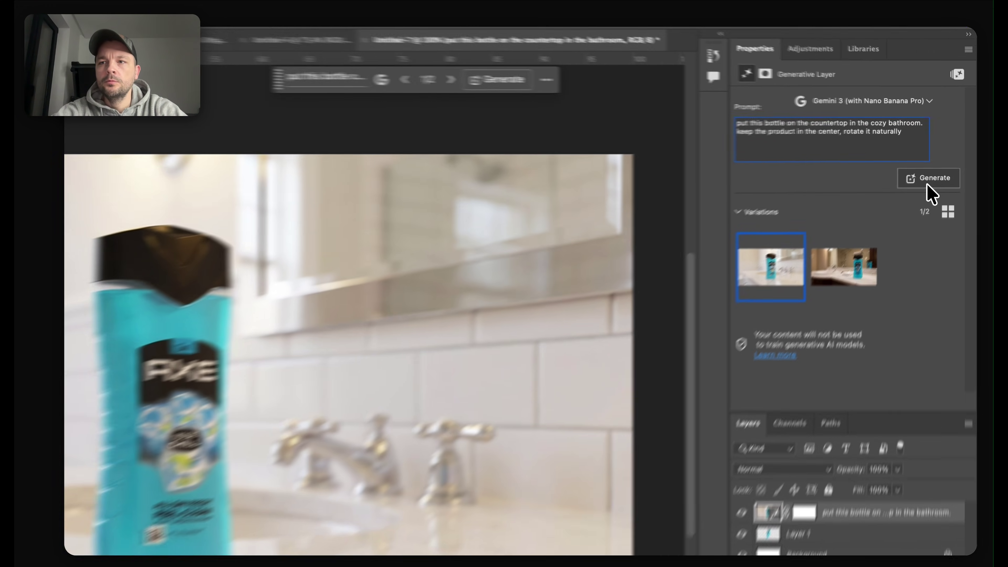
click(928, 179)
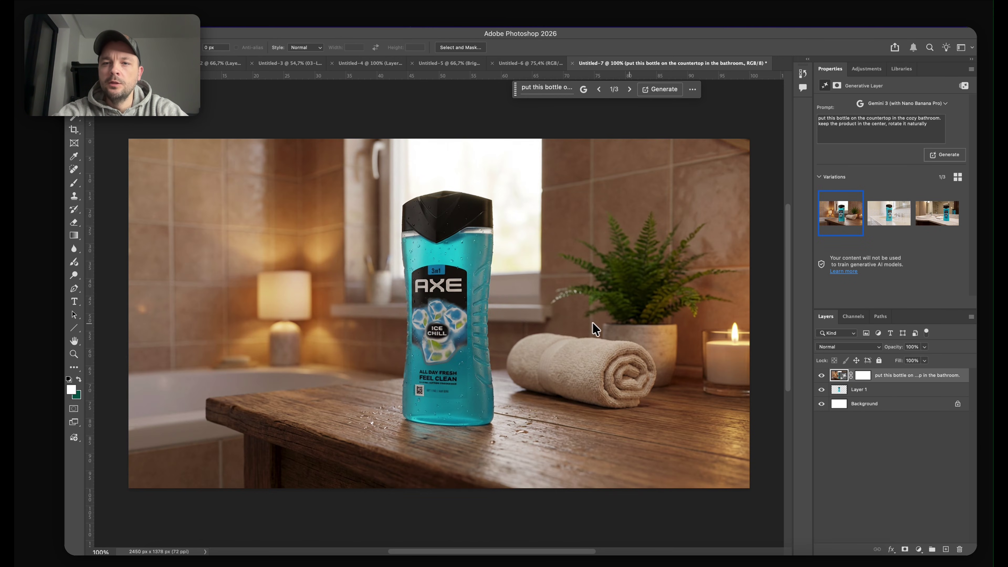
- Insert "premium" after "cozy" in the prompt and generate another variation
click(925, 118)
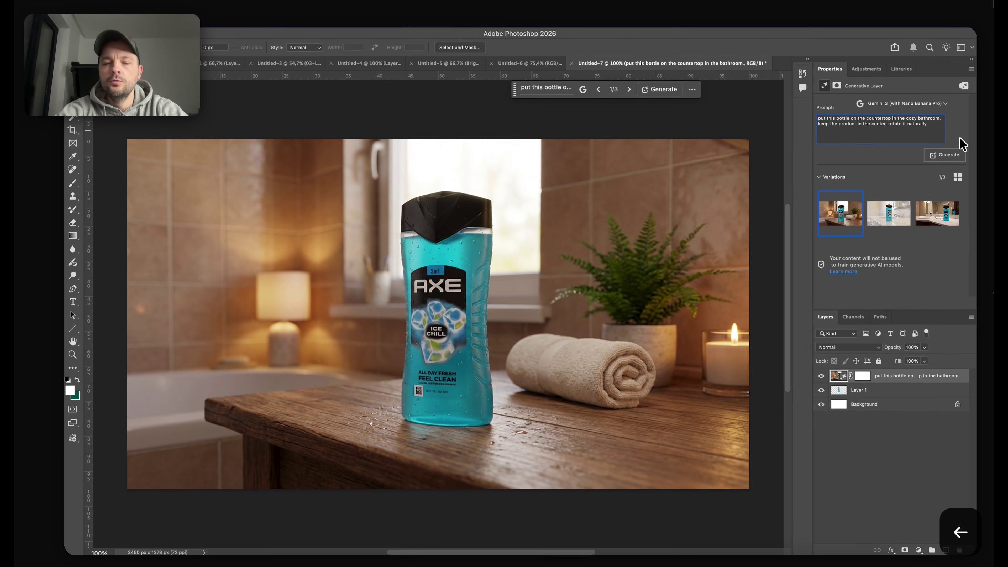
text(pre)
text(mium)
click(946, 154)
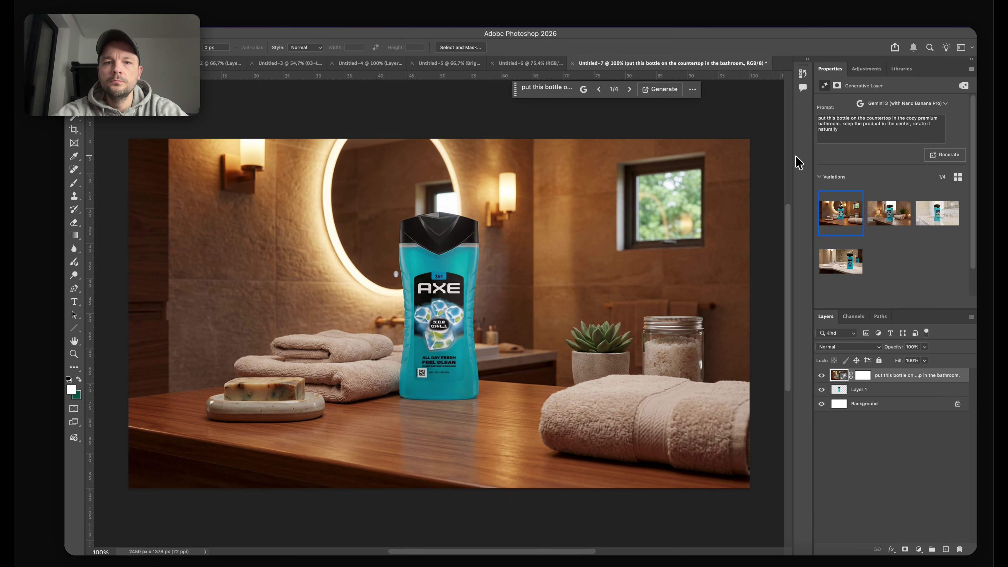
- Generate two more variations from the same cozy premium bathroom prompt
mouse_move(832, 213)
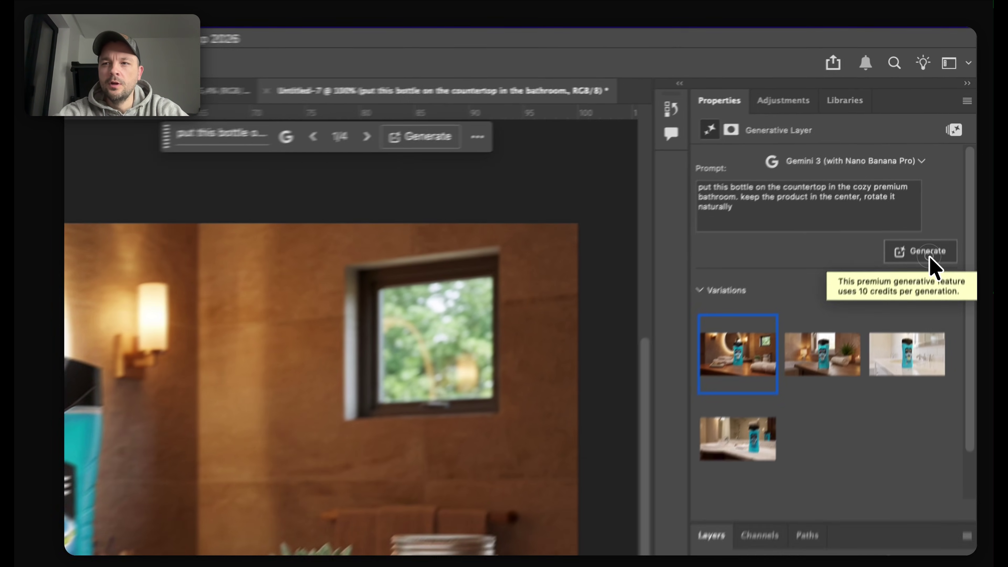
click(949, 157)
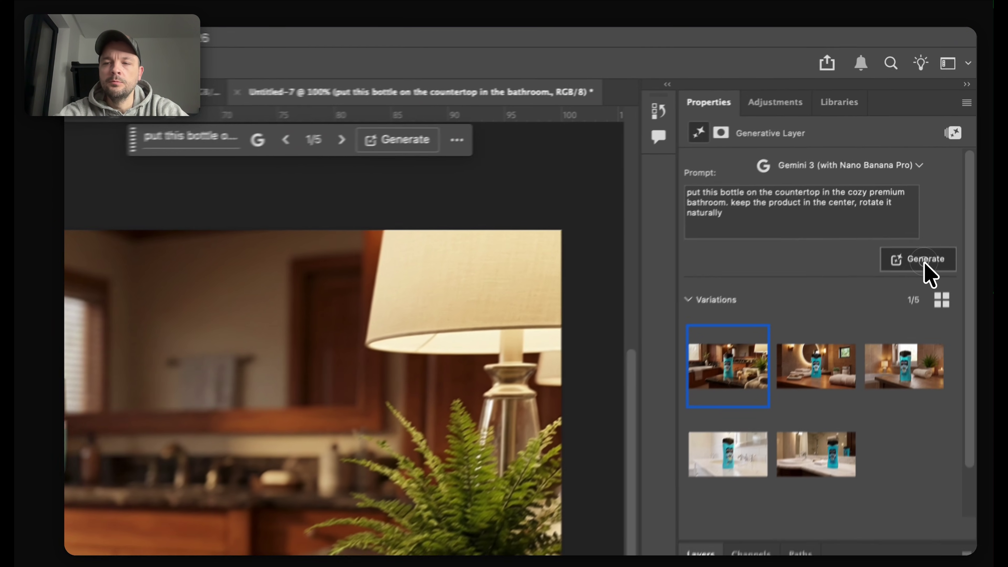
click(946, 156)
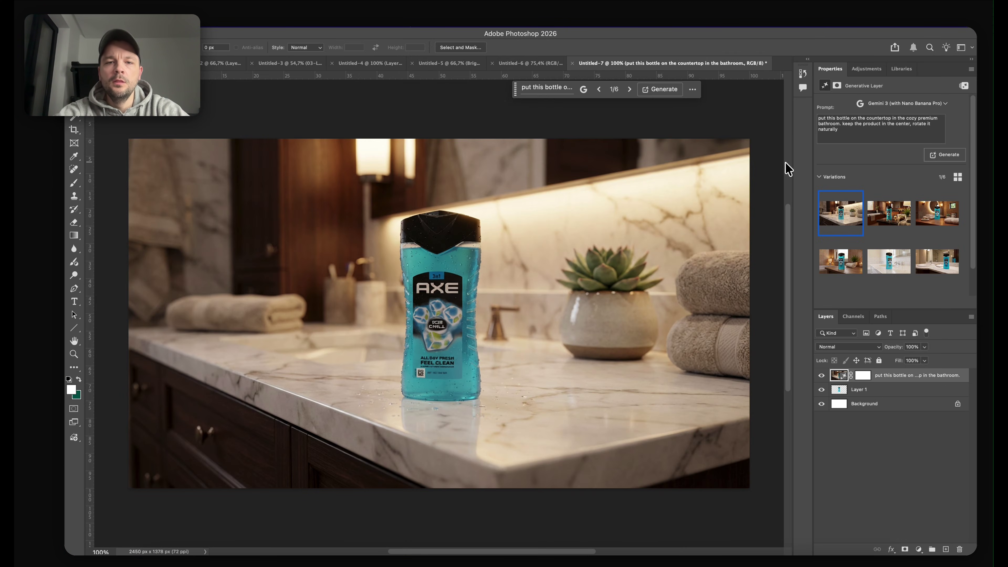
- Duplicate the original bottle layer, Layer 1, and place the copy above the generated bathroom layer
scroll(446, 327, up, 10)
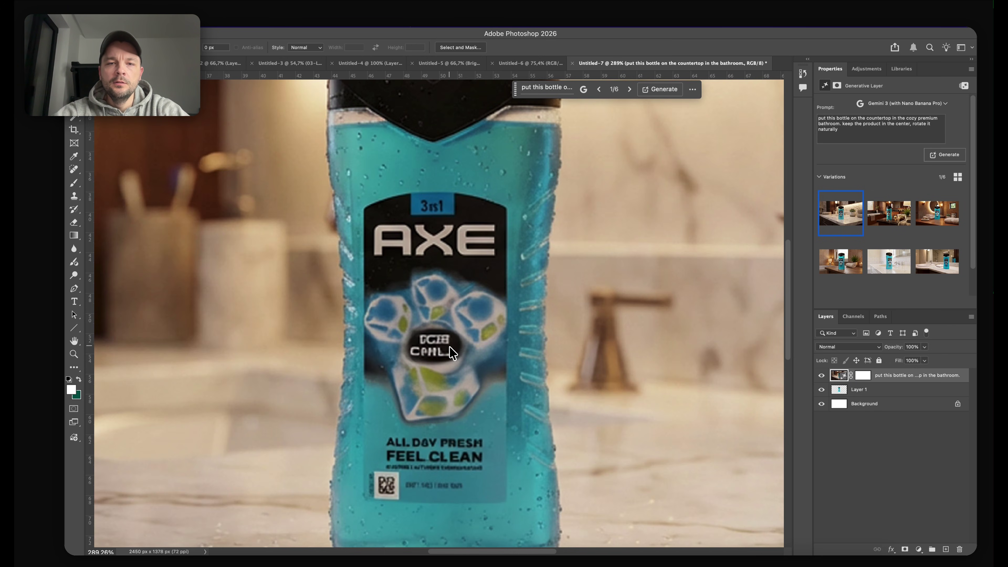
scroll(451, 351, down, 4)
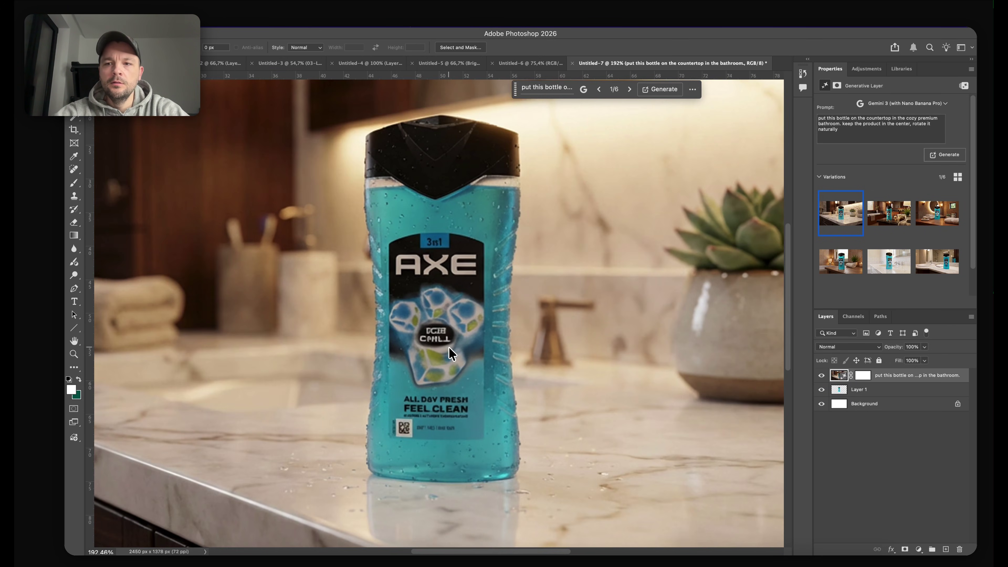
scroll(450, 351, down, 2)
scroll(533, 333, down, 2)
scroll(533, 333, left, 2)
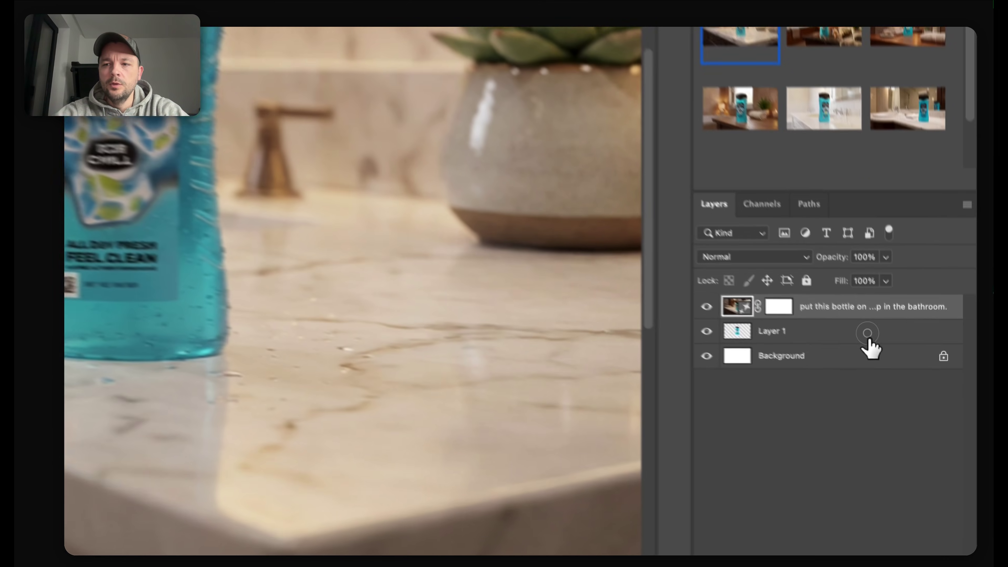
click(916, 391)
key(super+j)
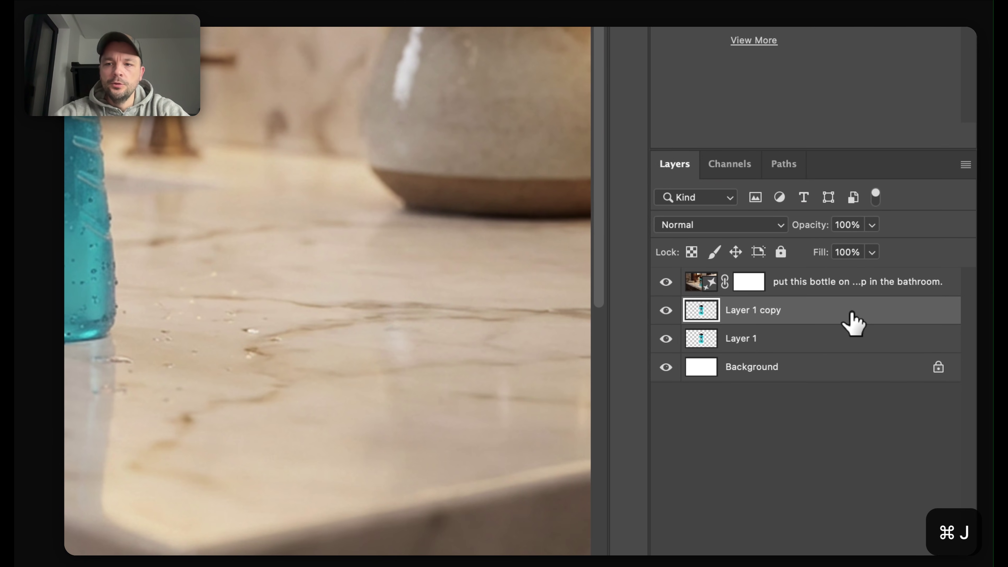
drag(849, 314, 844, 273)
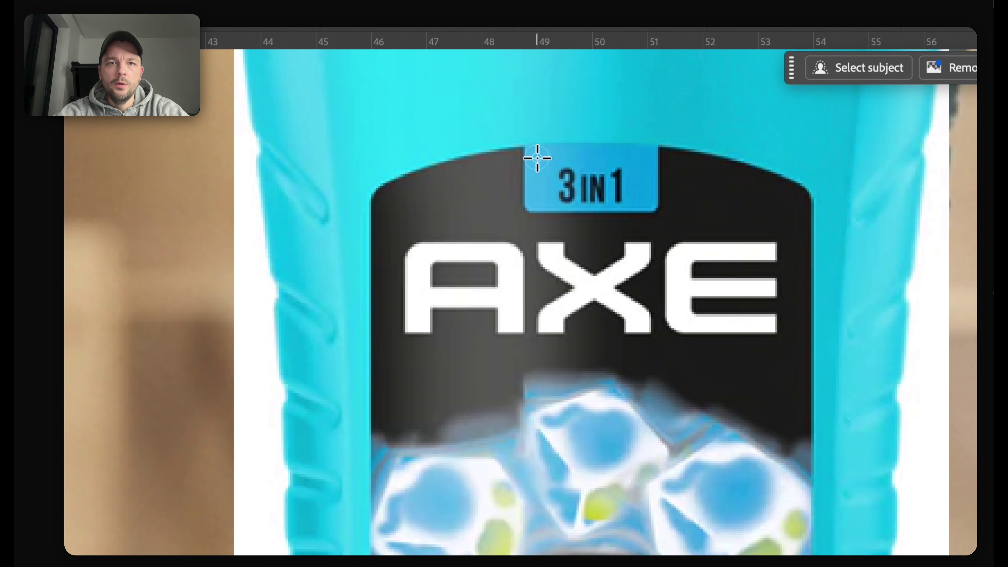
- Repair the generated bottle's label with pieces selected from the original label, and merge the retouching layers into the generated image
drag(693, 199, 804, 234)
drag(645, 189, 646, 214)
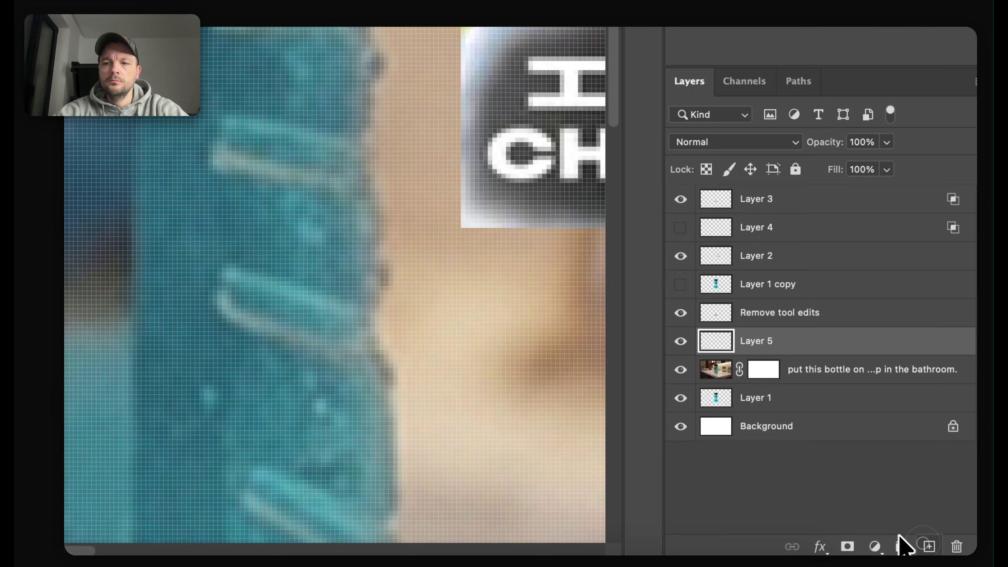
key(super+e)
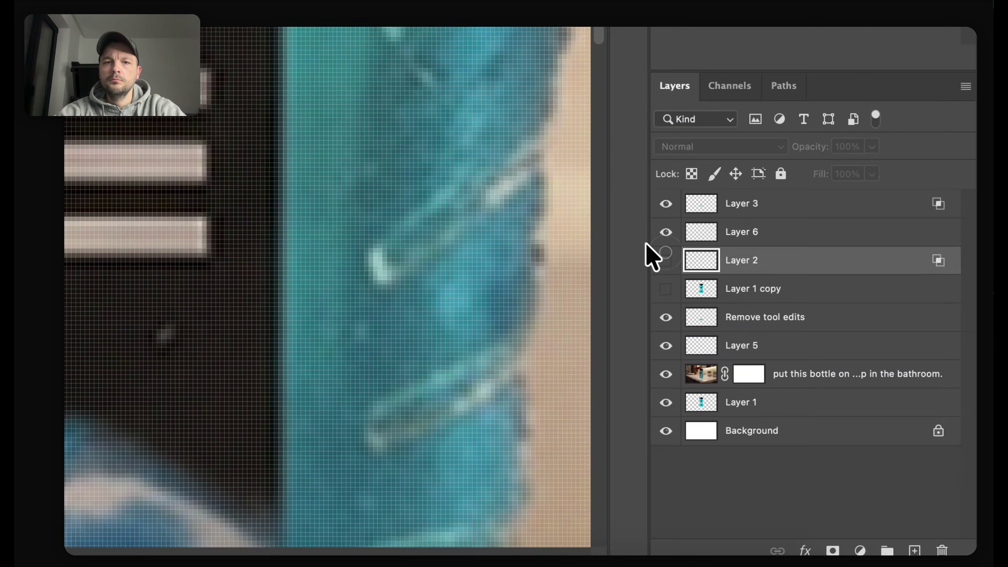
key(super+d)
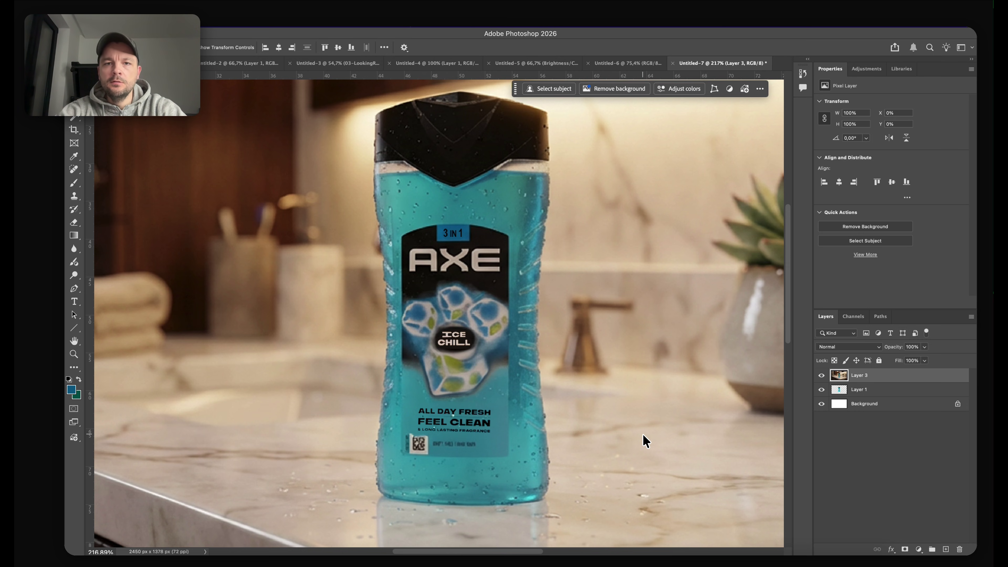
- Check the retouched bottle label up close and export the bathroom image as a PNG named 00_Bottle_normal in the RAM folder
scroll(642, 434, up, 1)
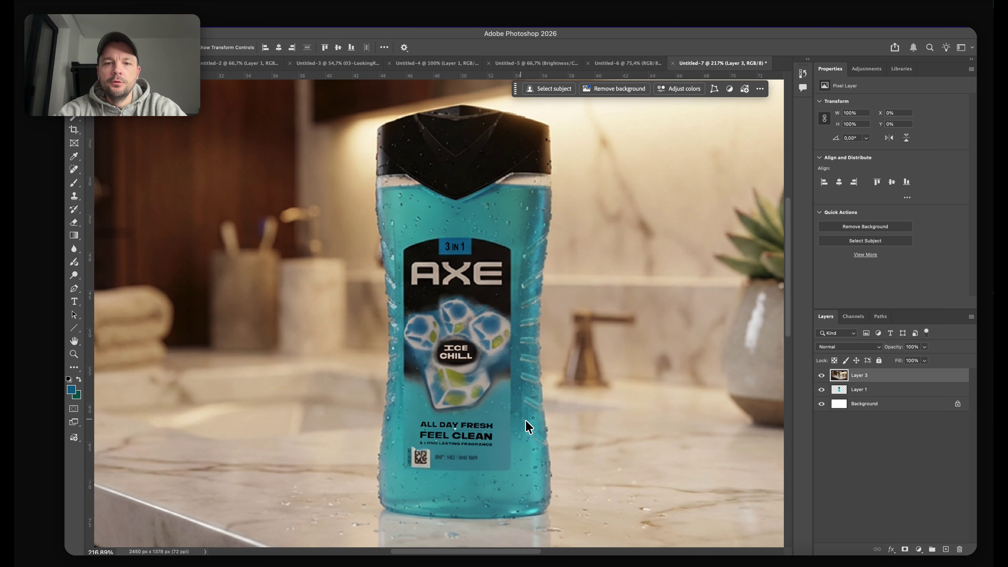
scroll(486, 415, down, 3)
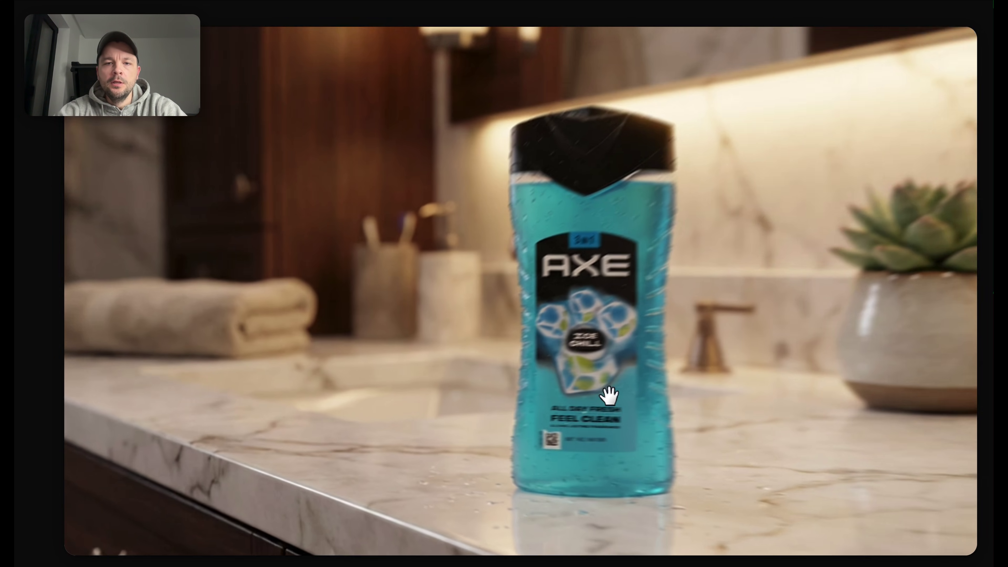
scroll(486, 415, down, 3)
scroll(700, 270, up, 3)
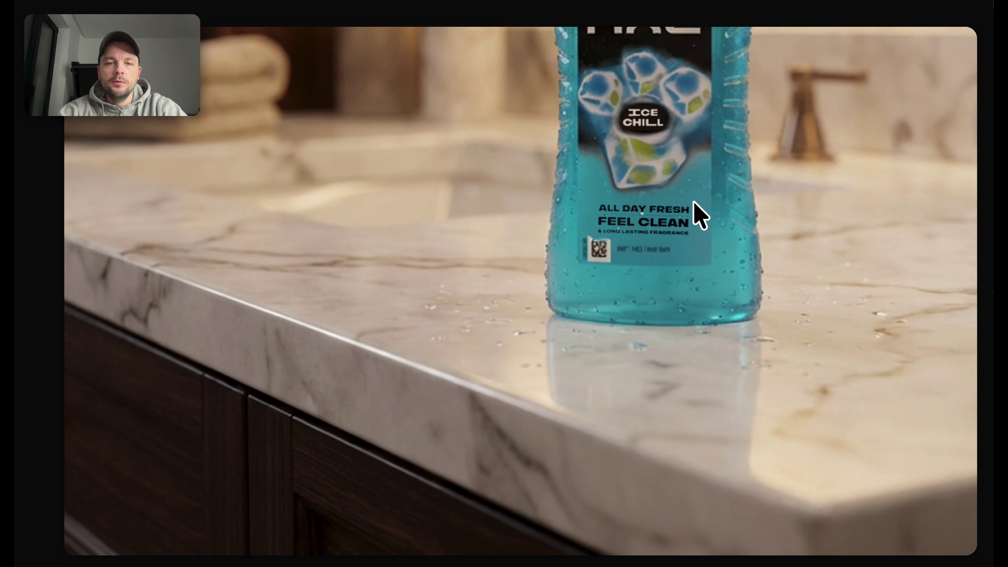
key(super+1)
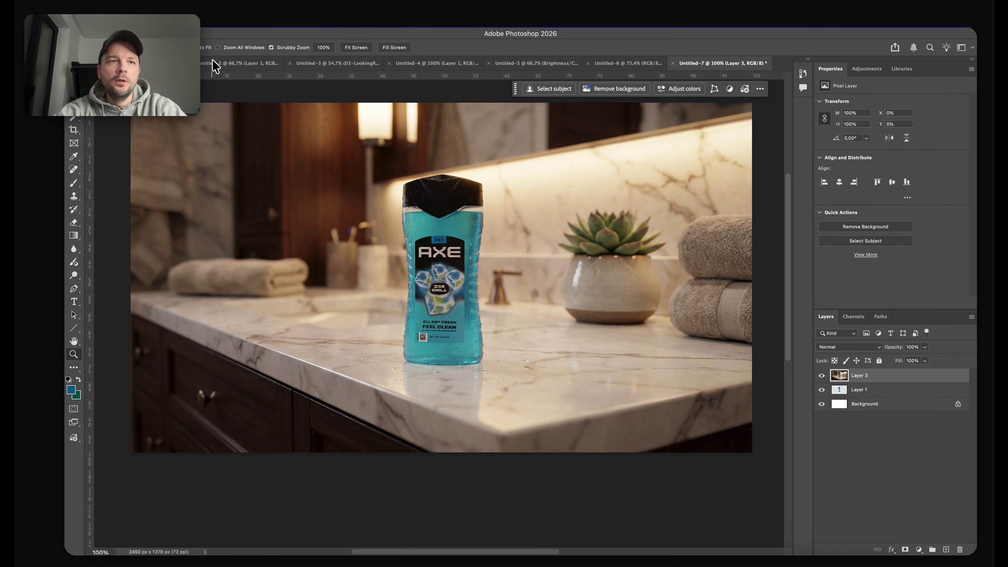
click(158, 28)
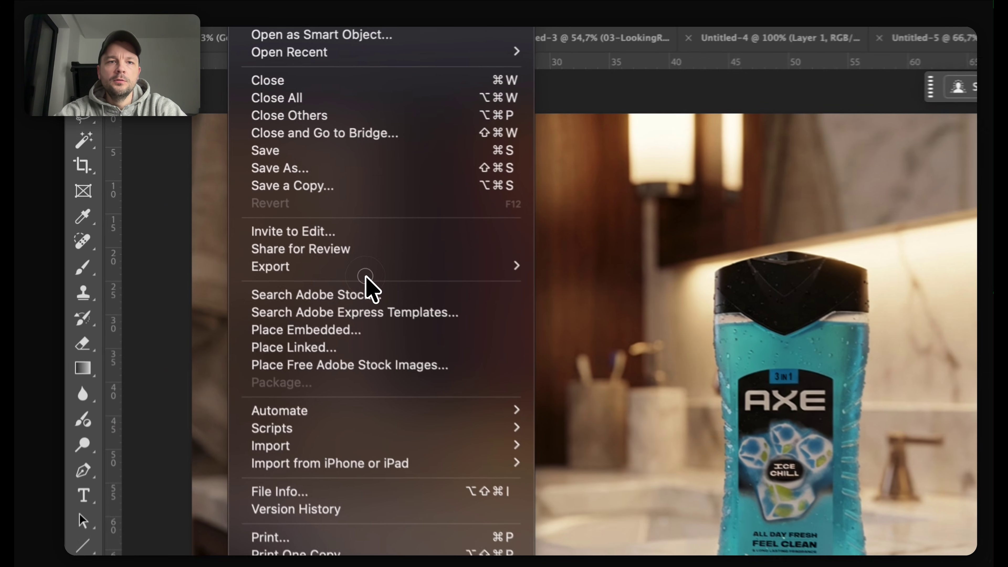
mouse_move(267, 206)
click(657, 284)
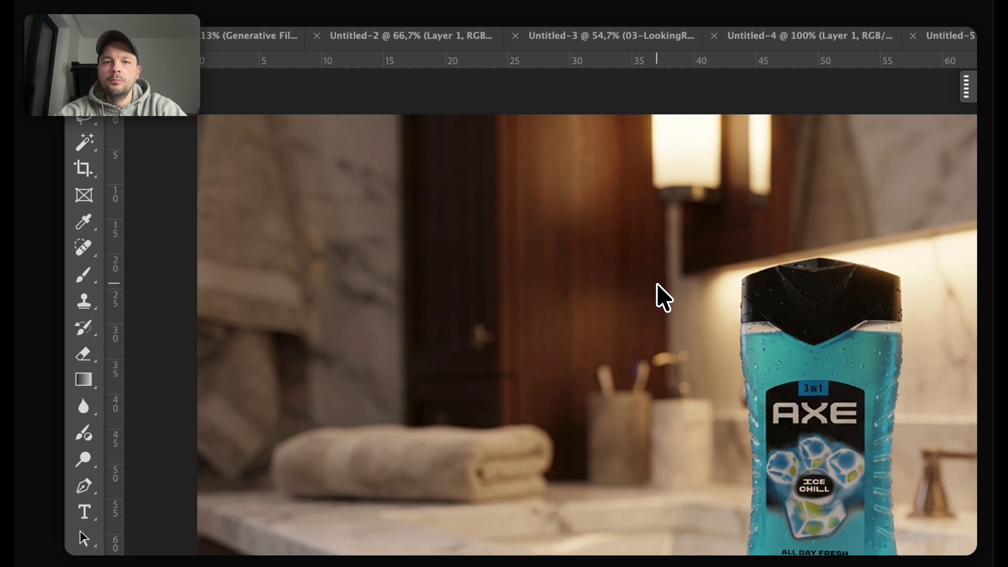
text(00_Bottle_n)
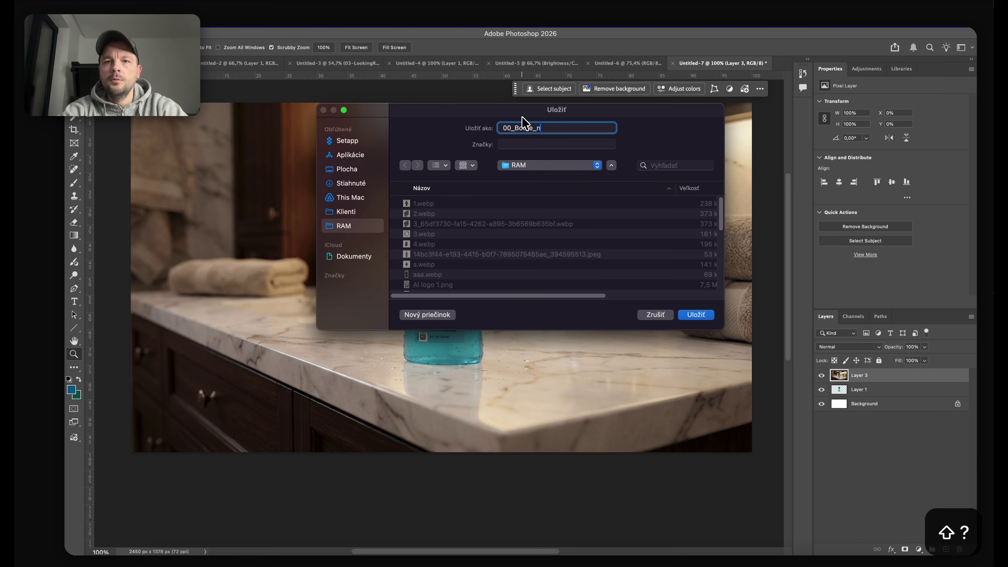
key(Return)
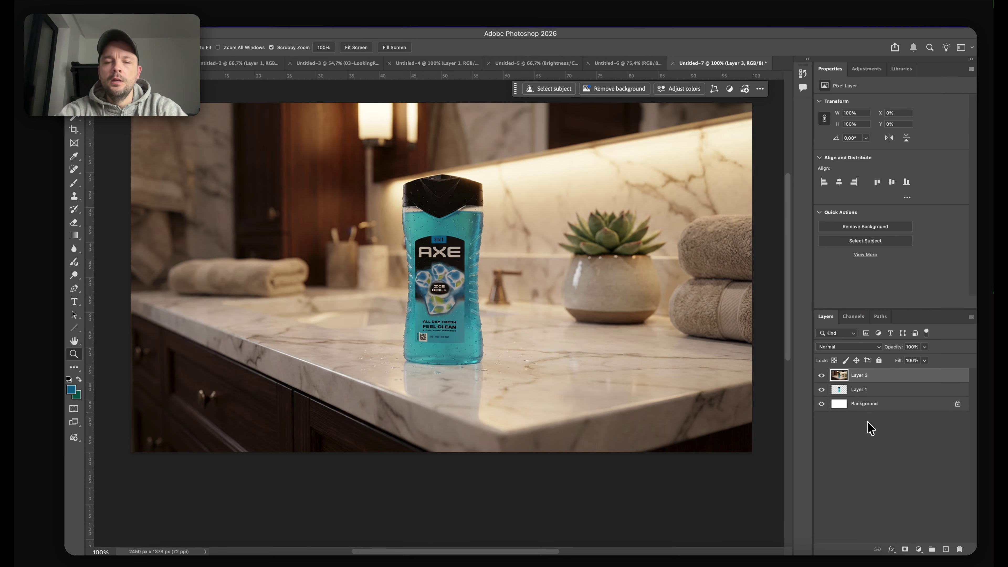
- Select the whole canvas and run Generative Fill using Gemini 3 (with Nano Banana Pro) with the prompt "make it covered with ice, whole scene gets frozen"
key(super+a)
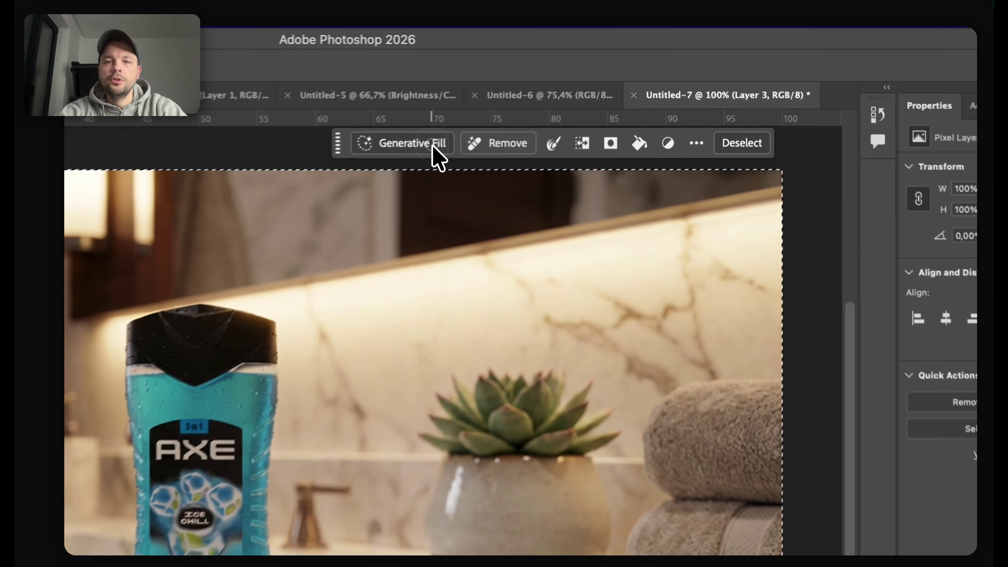
click(553, 95)
click(662, 96)
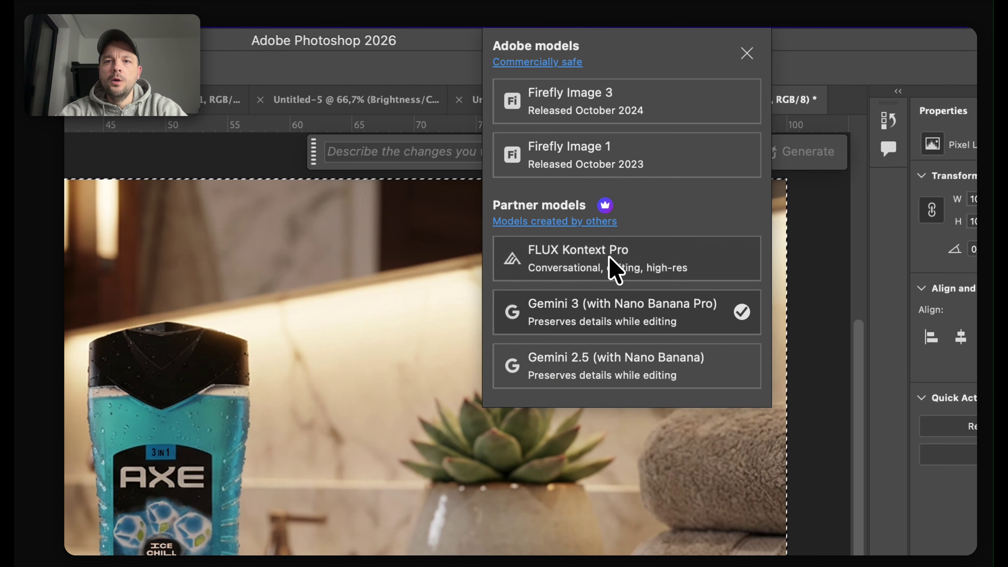
click(589, 320)
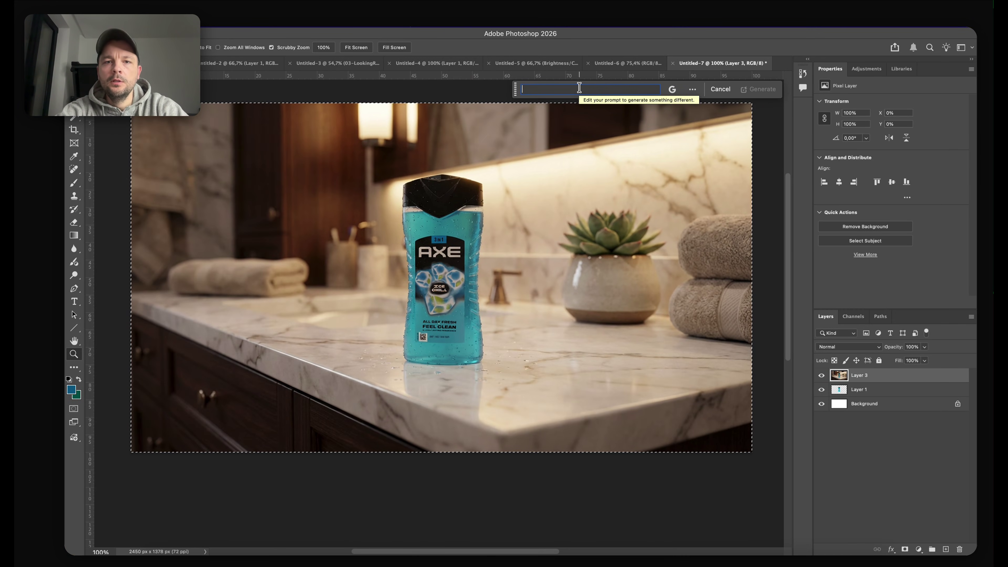
text(make it cov)
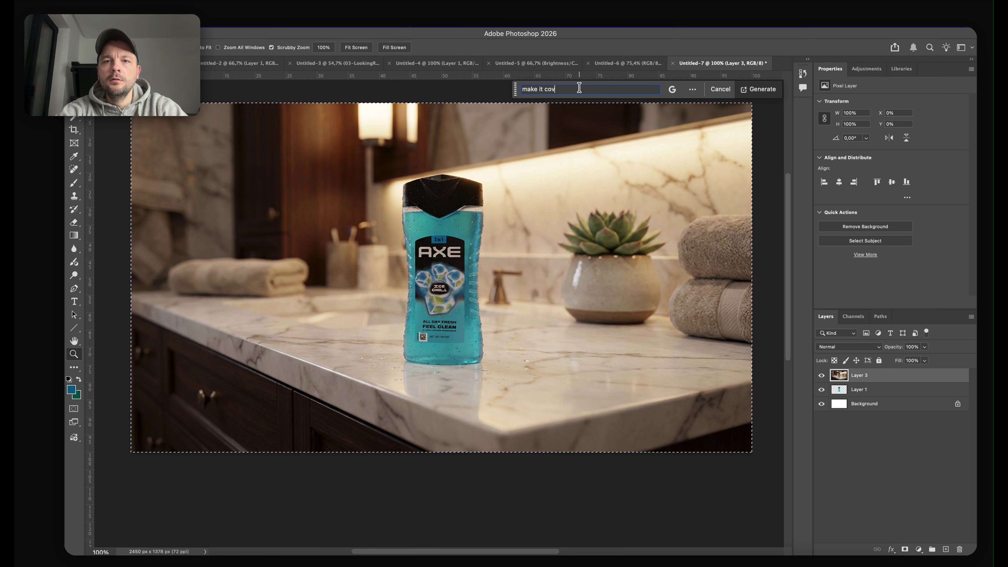
text(ered with ice,)
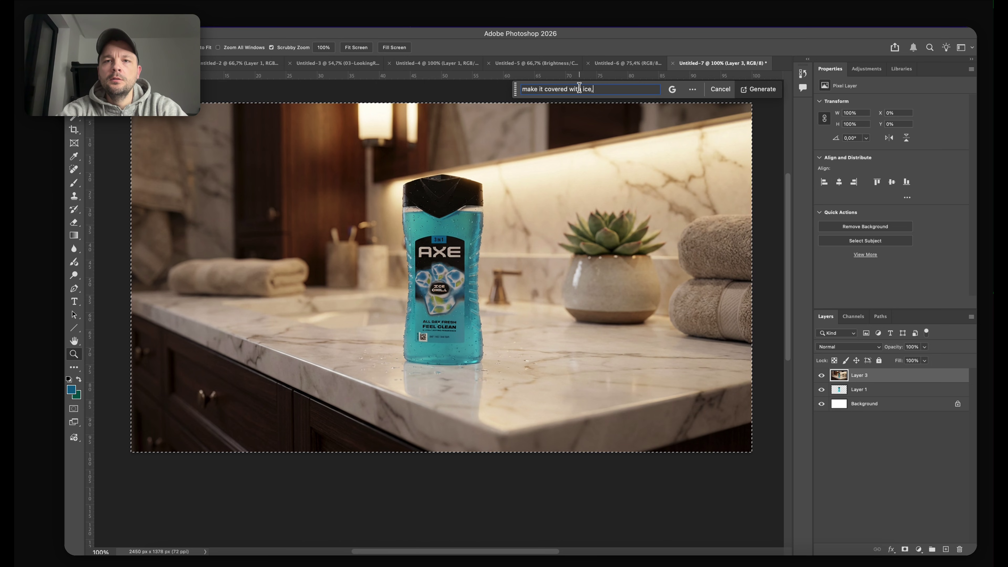
text( whole sc)
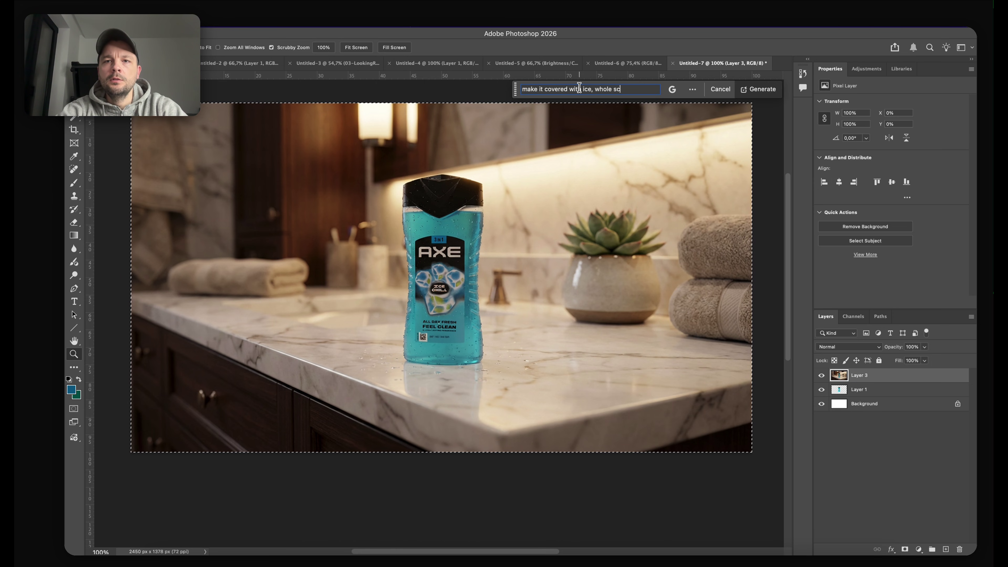
text(ene gets f)
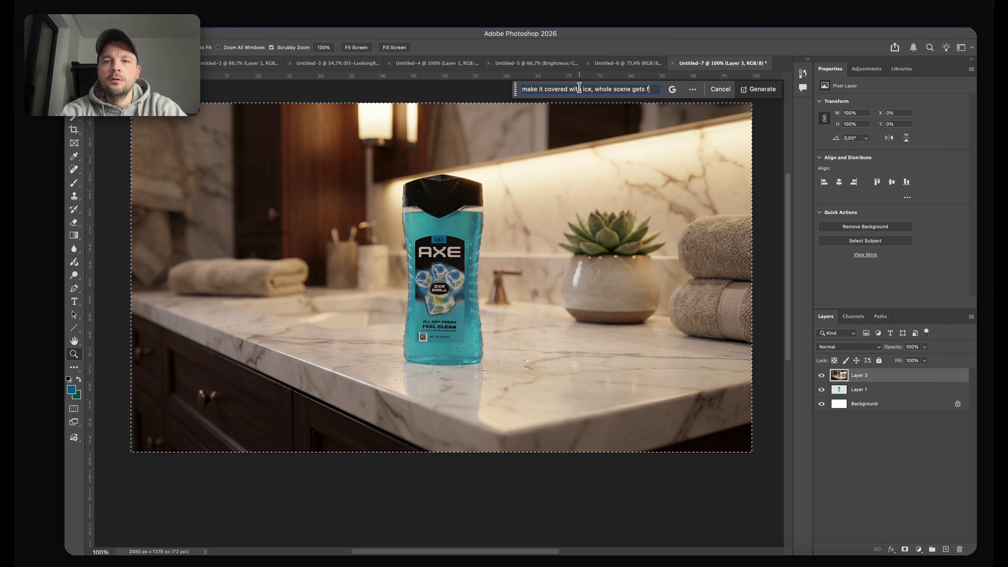
text(rozen)
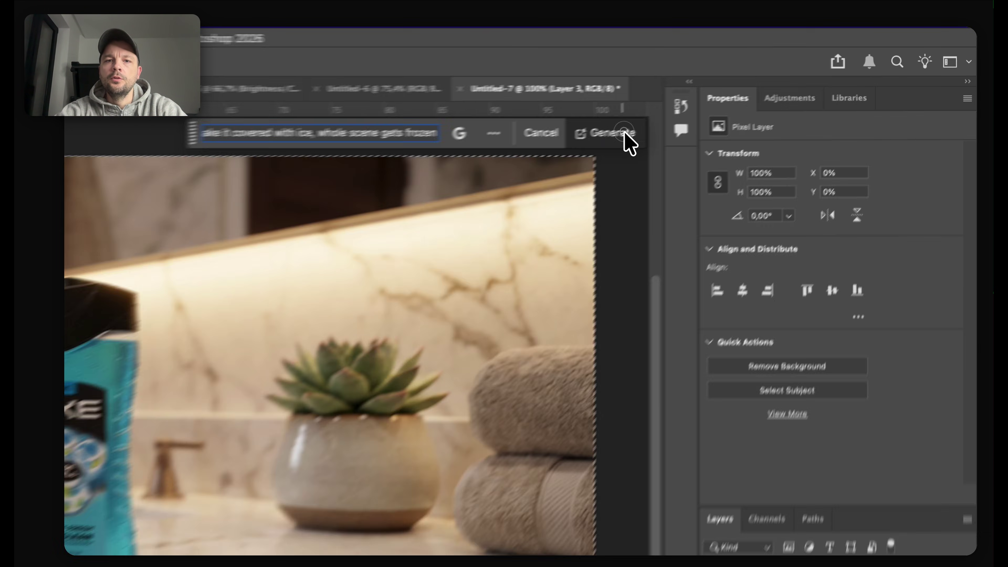
click(765, 90)
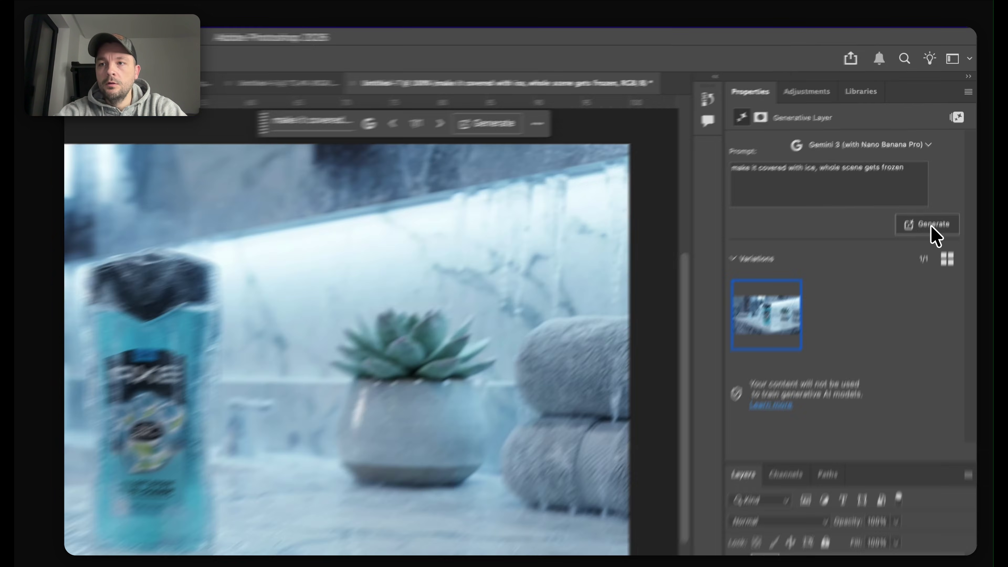
- Generate more frozen-scene variations, adding "scene becomes covered with winter atmosphere" to the prompt for the final ones
click(947, 157)
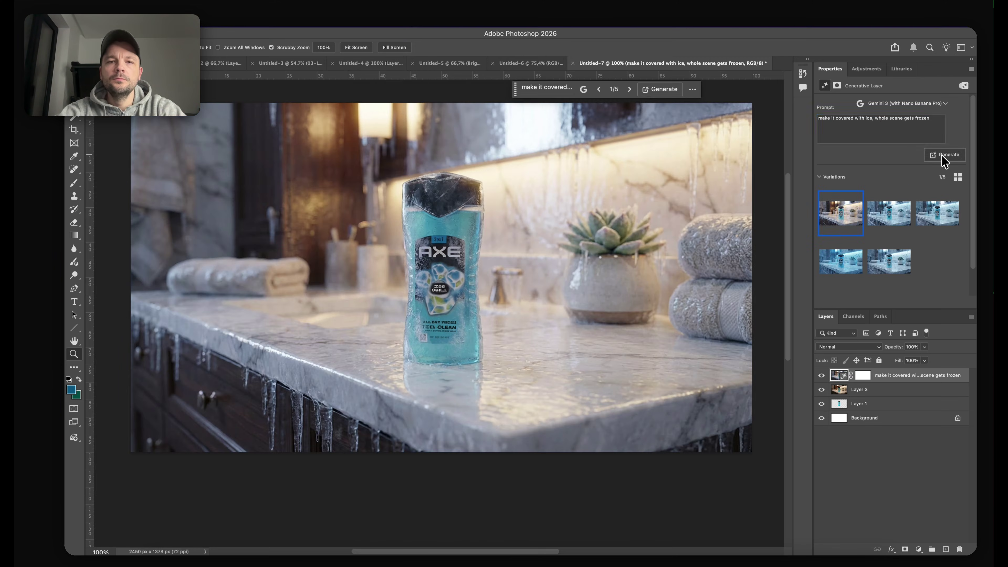
click(946, 154)
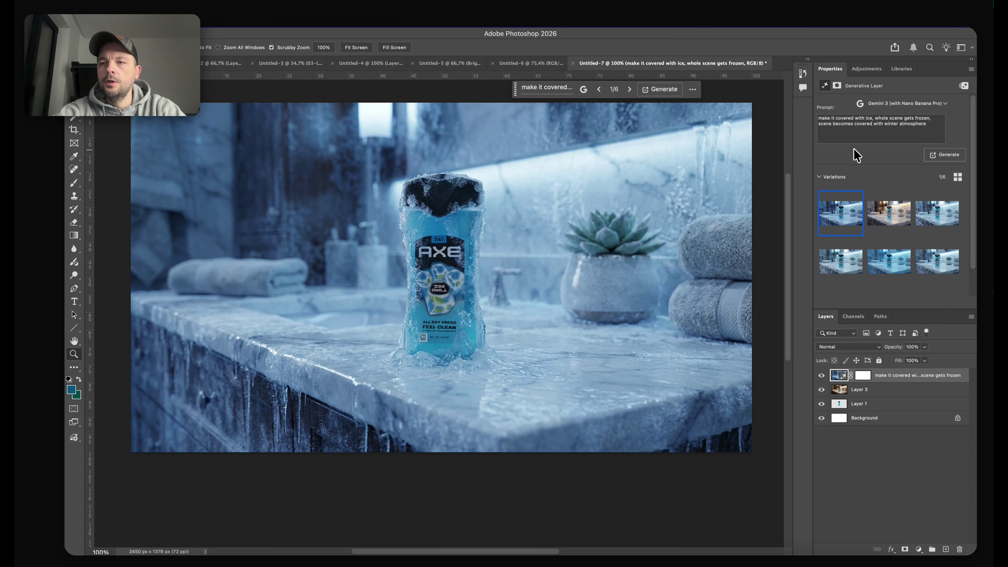
click(948, 160)
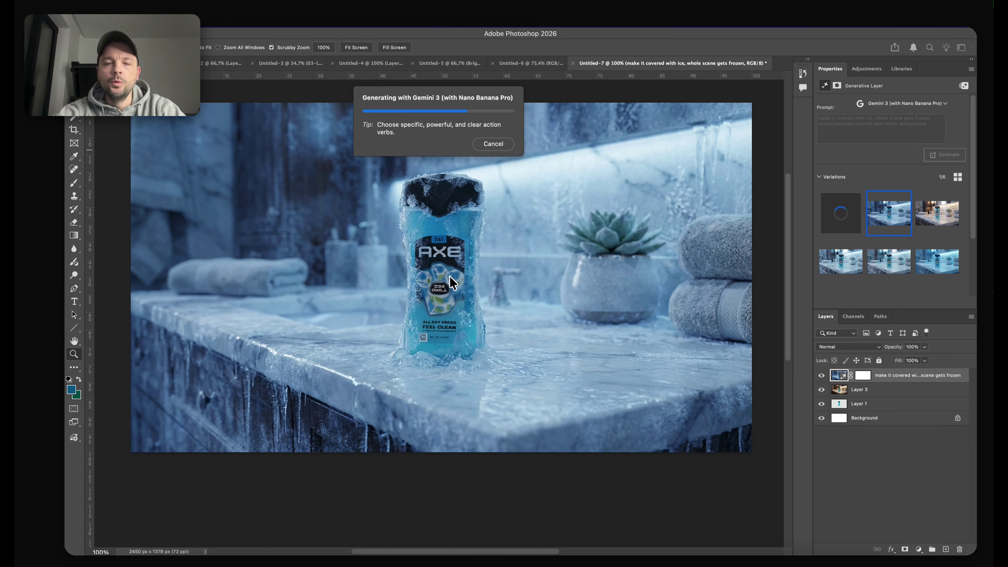
mouse_move(829, 213)
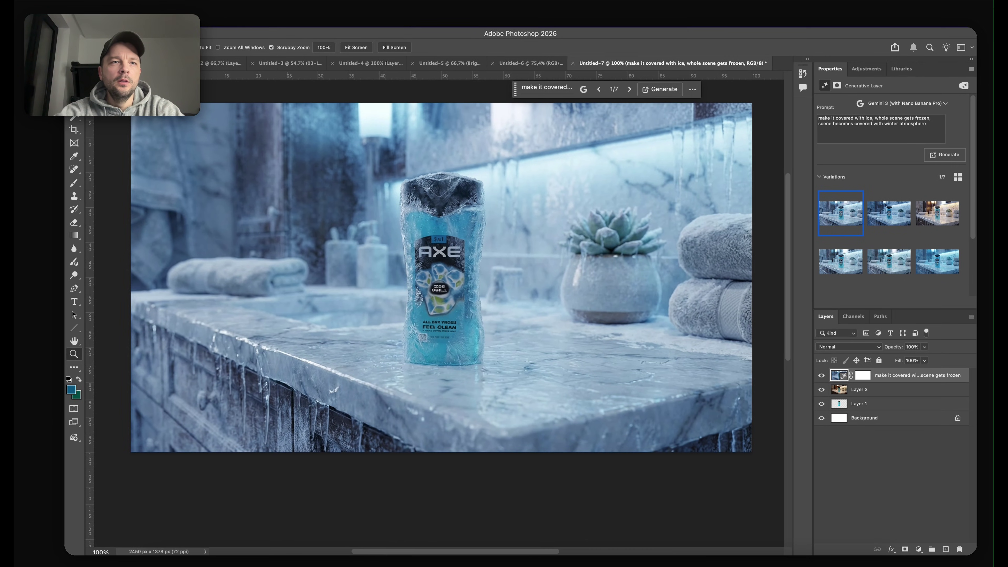
- Quick-export the frozen bathroom variation as a PNG named 00_Bottle_frozen
click(154, 20)
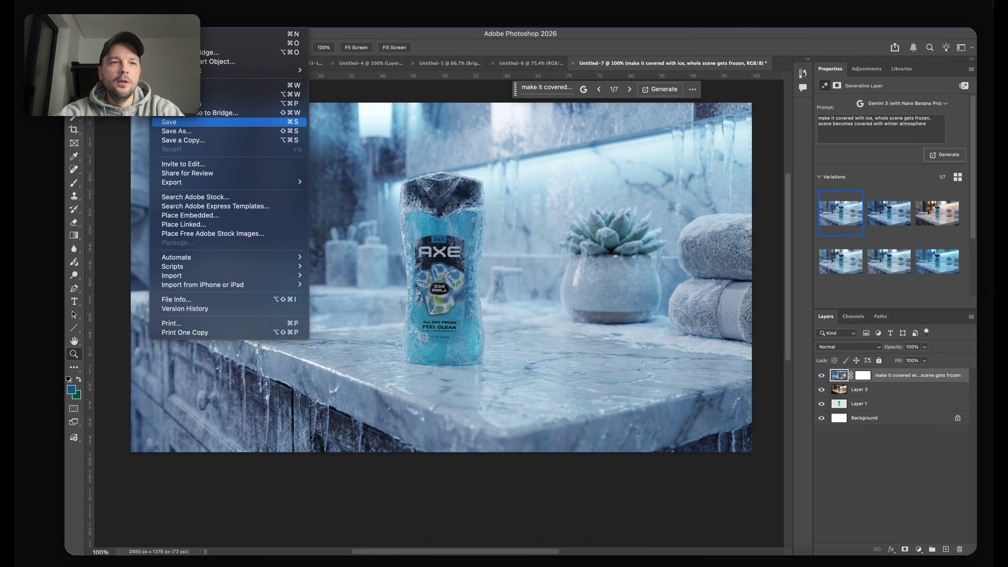
mouse_move(210, 183)
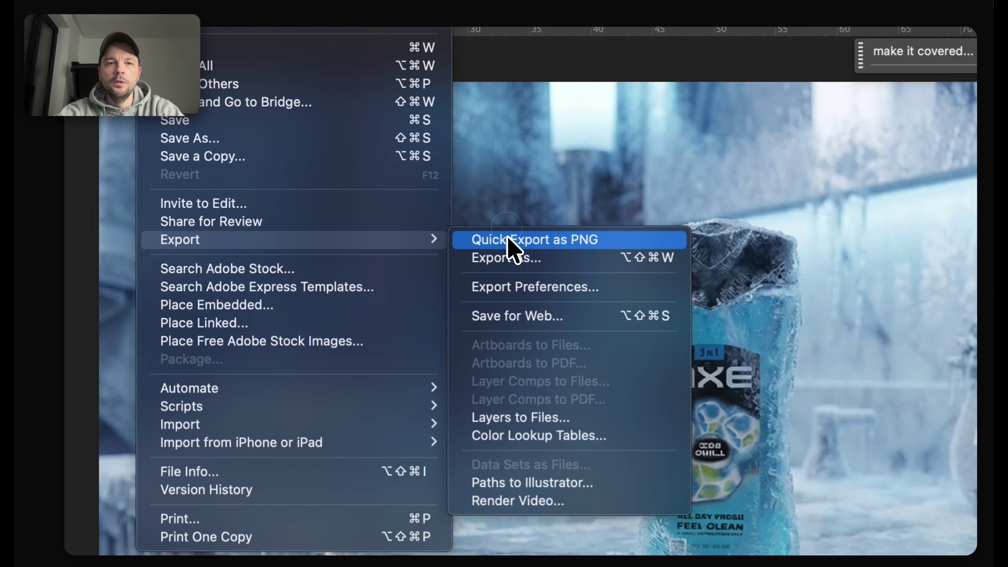
click(488, 230)
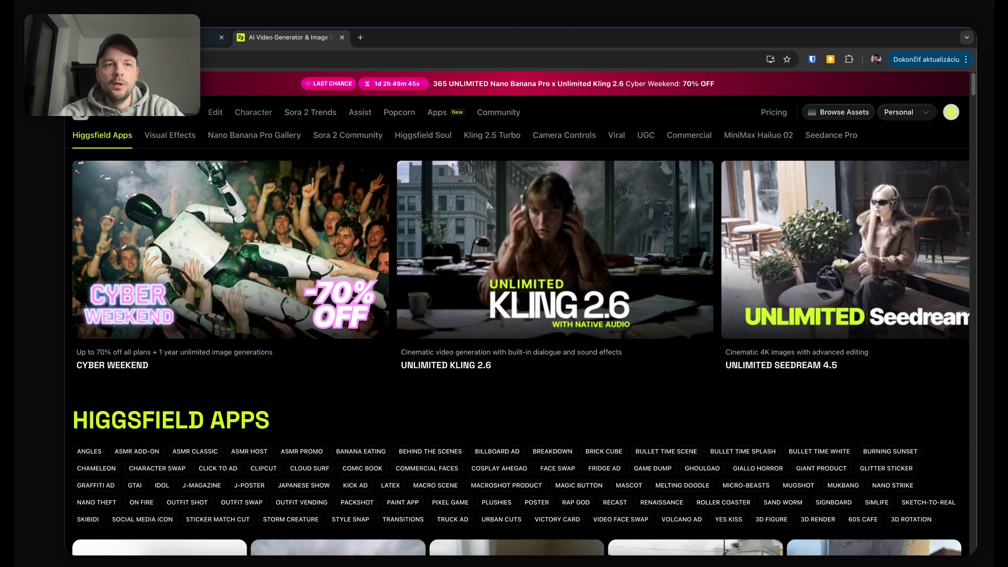
- In Higgsfield in the browser, start creating a new video and upload 00_Bottle_normal.png as its start frame
mouse_move(190, 119)
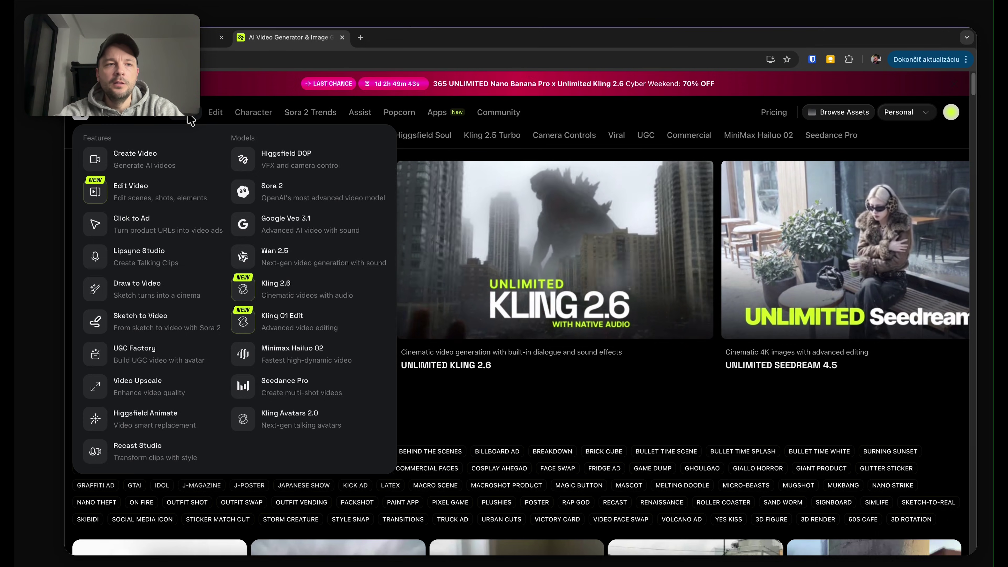
click(197, 207)
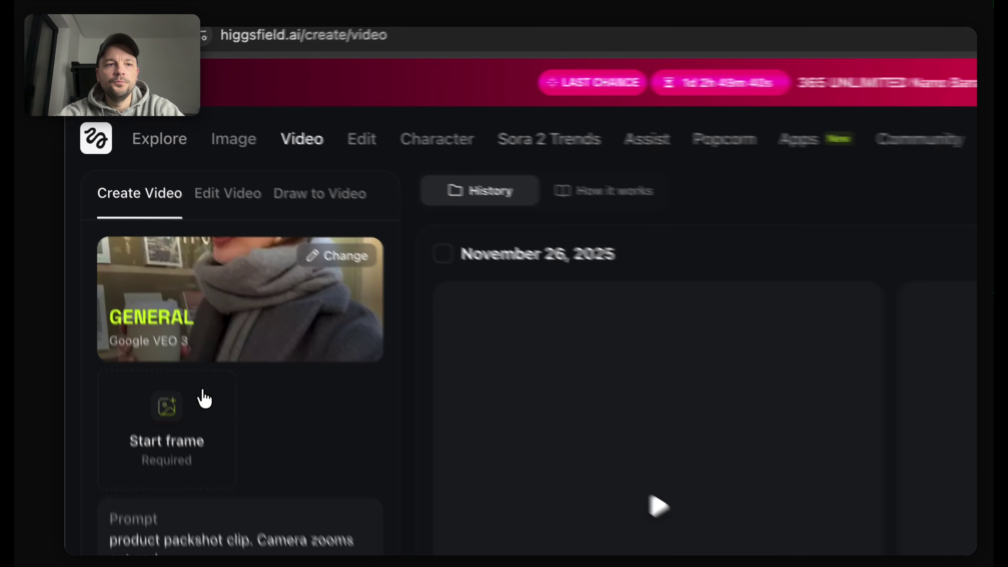
click(183, 428)
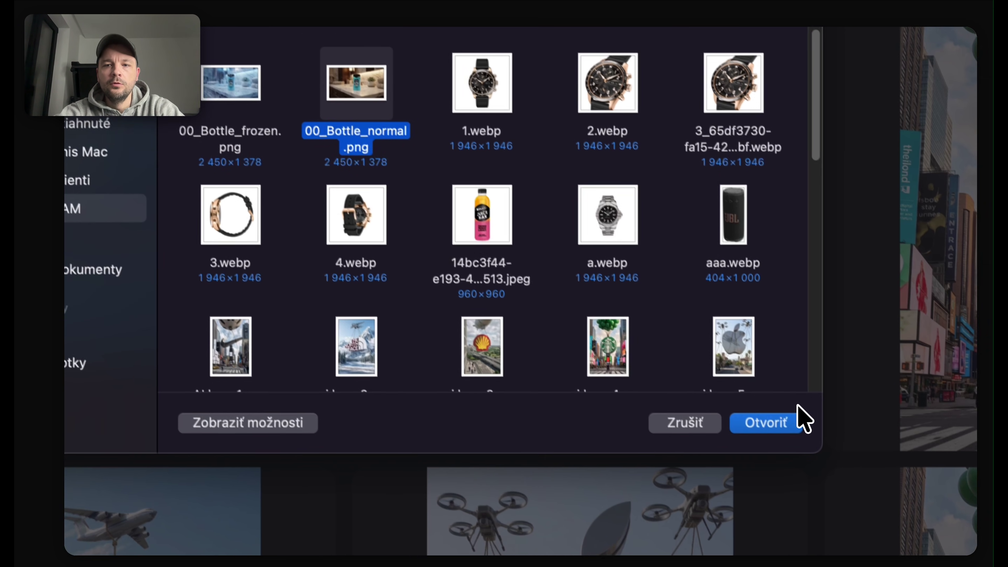
click(964, 565)
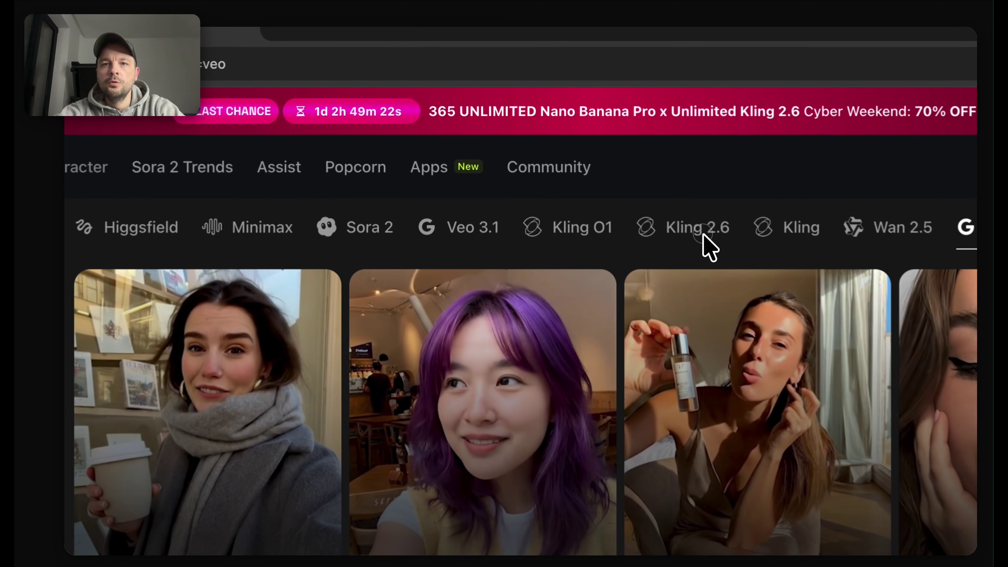
- Generate a clip with the Kling 2.6 General preset, completing the prompt with "orbits a little bit" and turning audio off
click(580, 144)
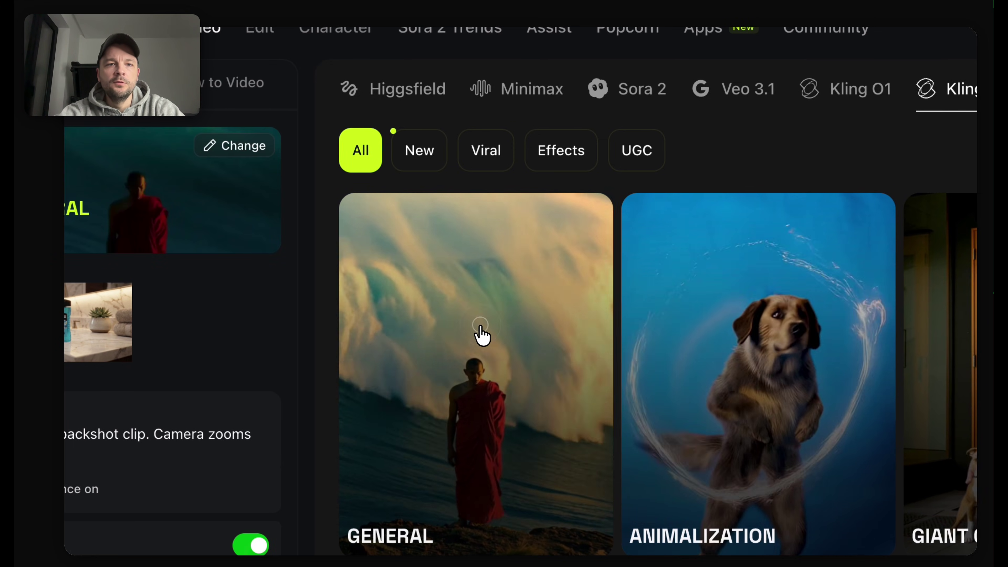
click(481, 336)
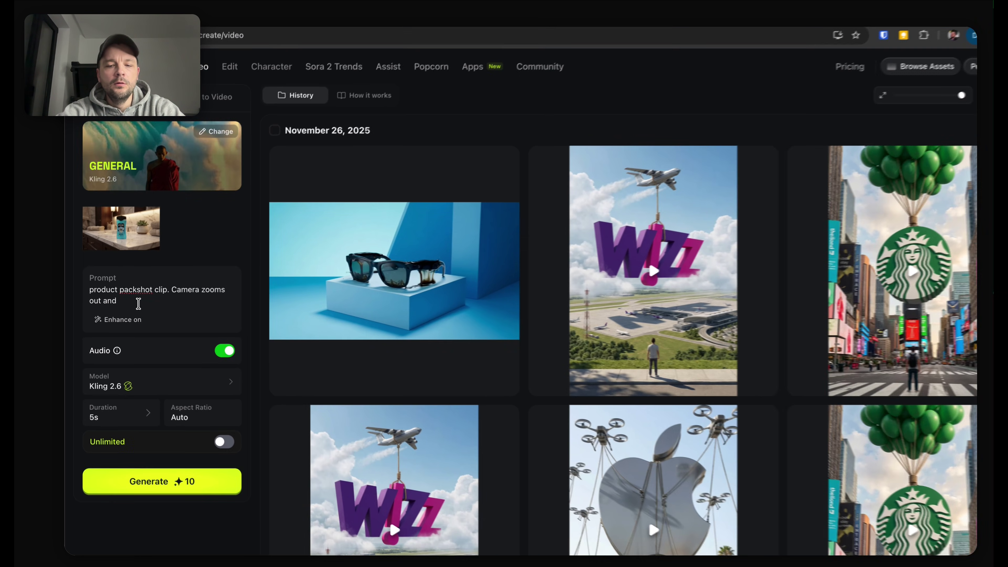
text(orbits a little bit)
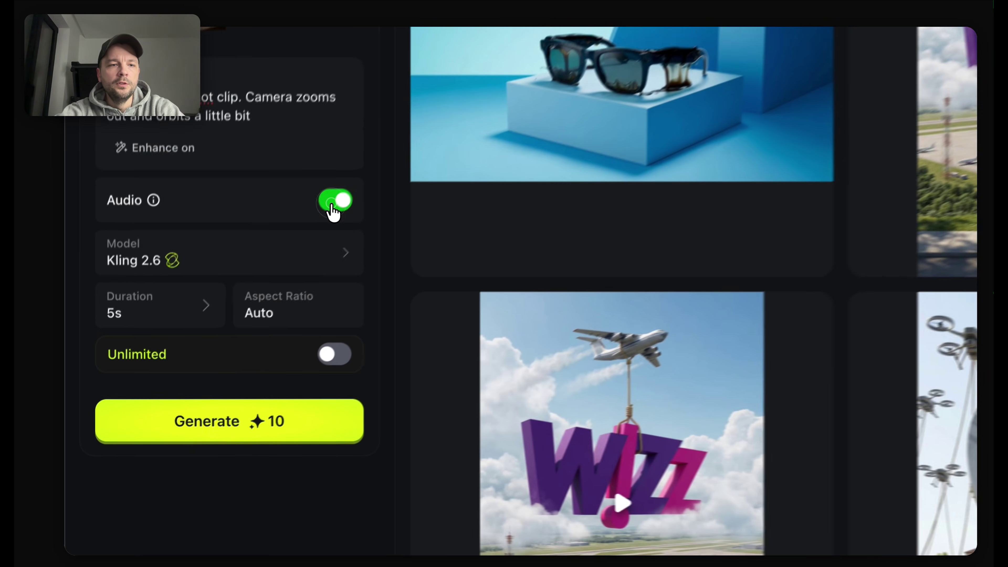
click(210, 349)
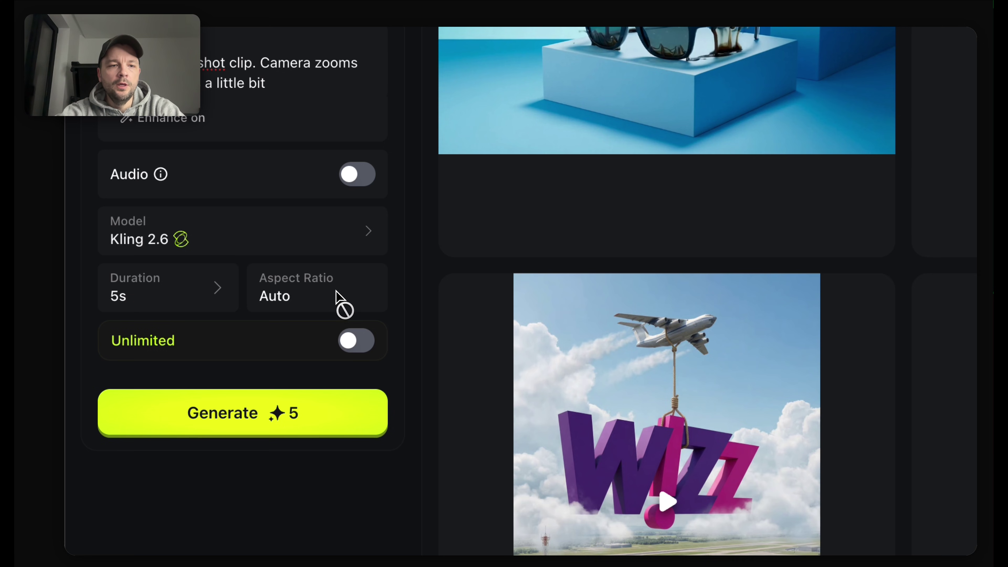
click(329, 404)
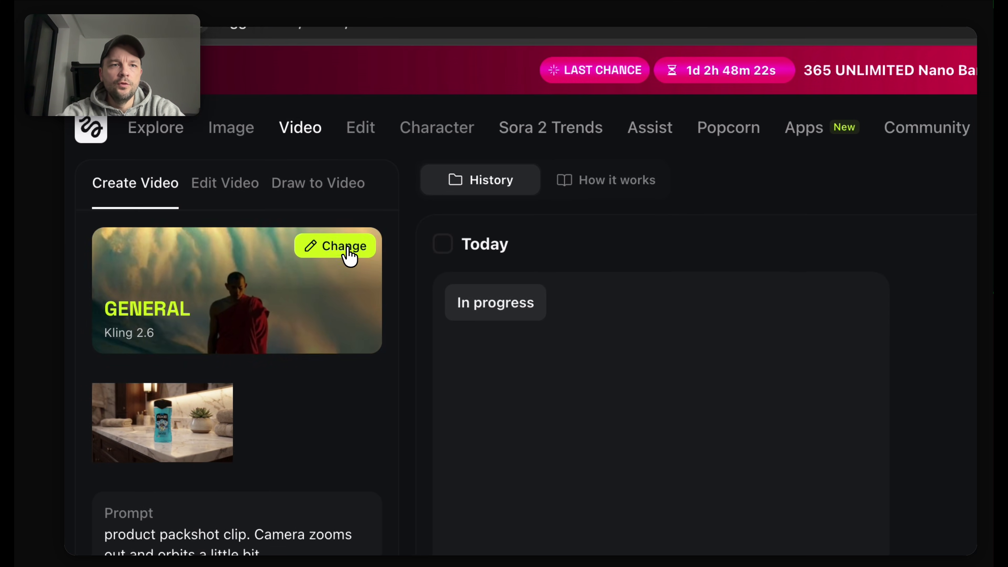
- Switch the video model to the Seedance Pro General preset and generate another 5-second 1080p clip from the same frame and prompt
click(365, 256)
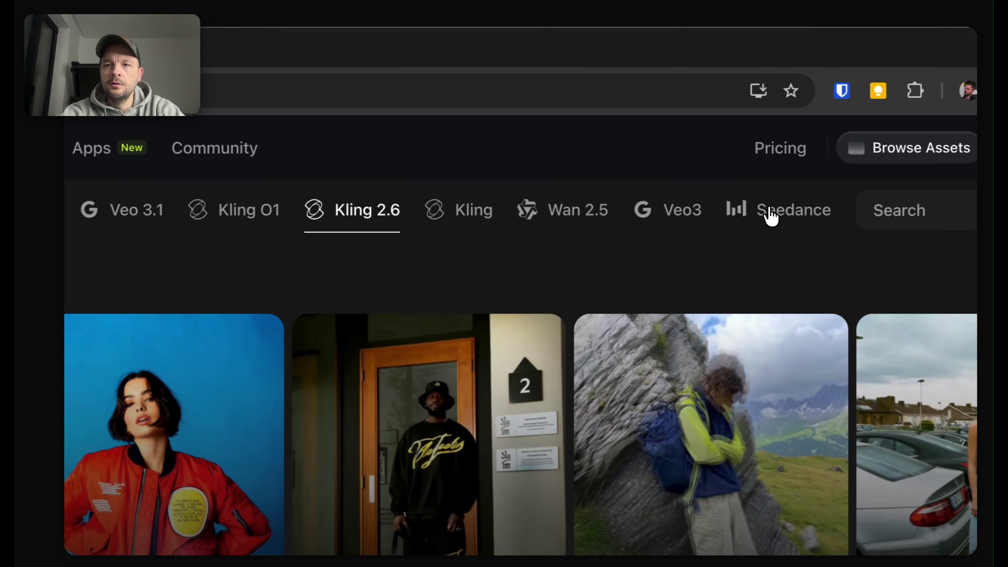
click(755, 220)
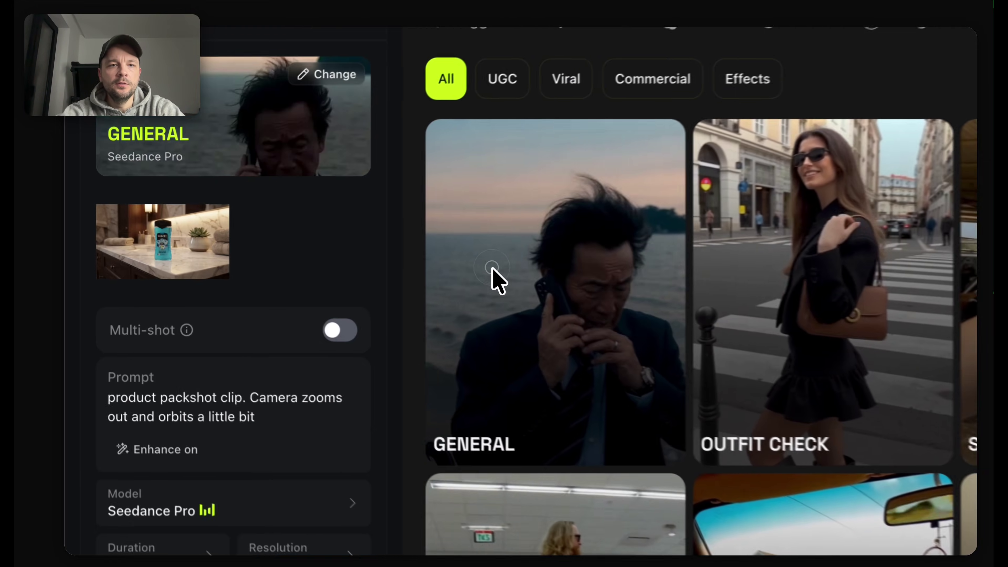
click(292, 254)
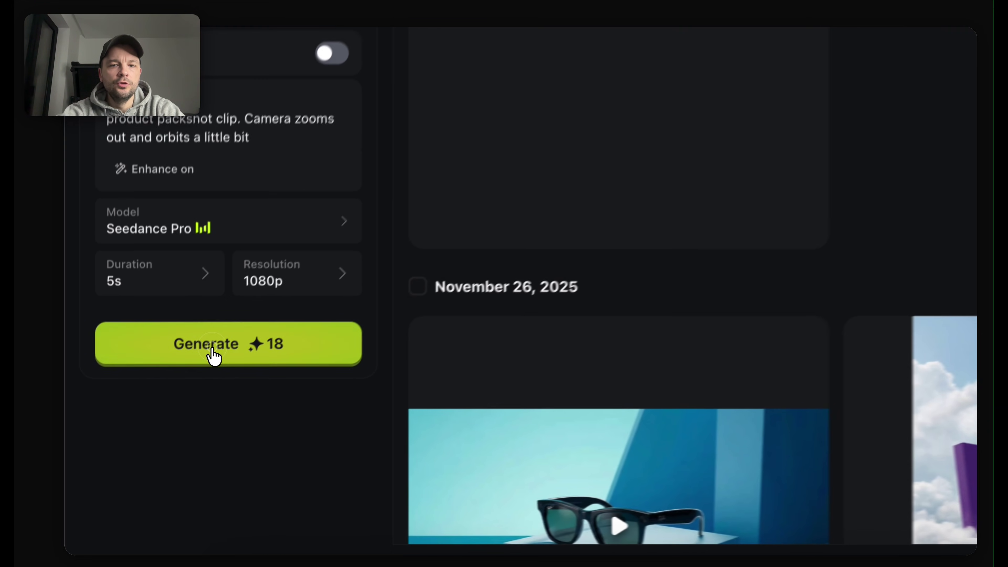
click(144, 446)
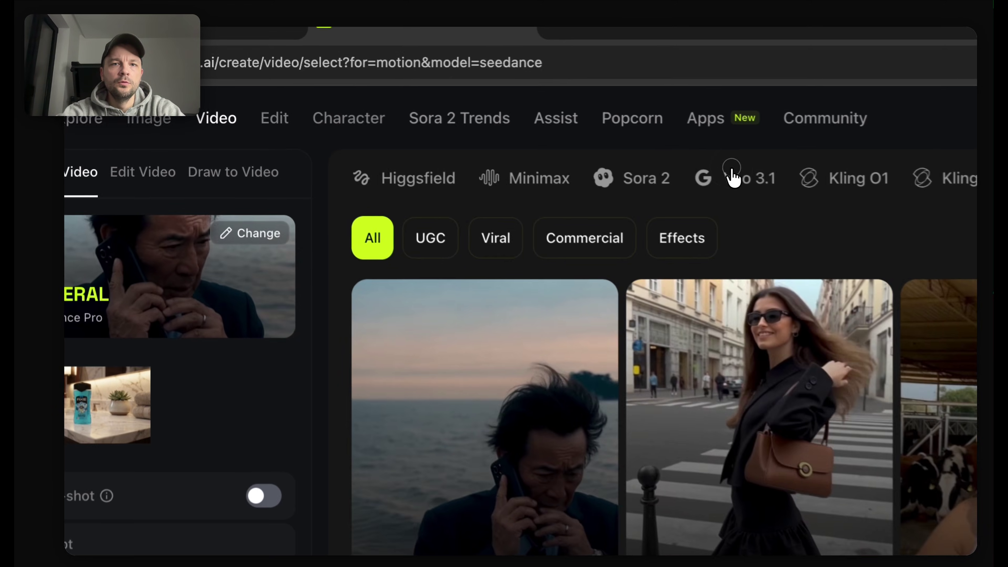
- Switch to the Veo 3.1 General preset, set the duration to 6s and generate another clip
click(742, 178)
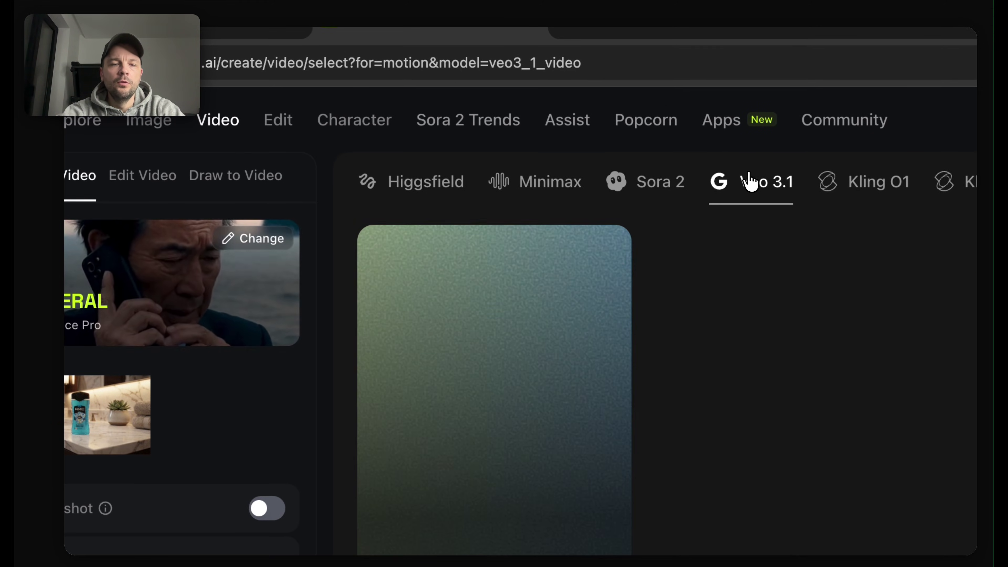
click(540, 355)
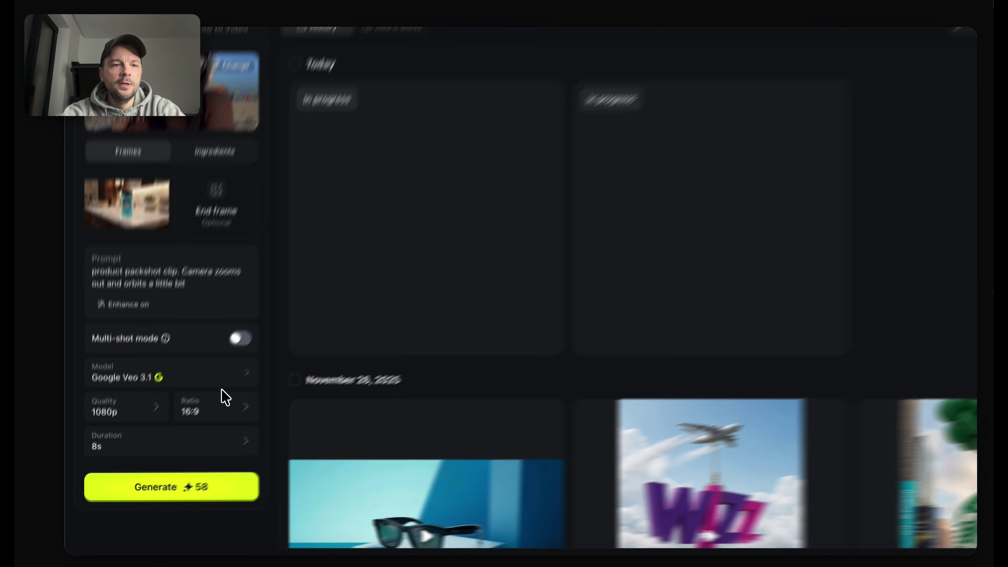
click(230, 439)
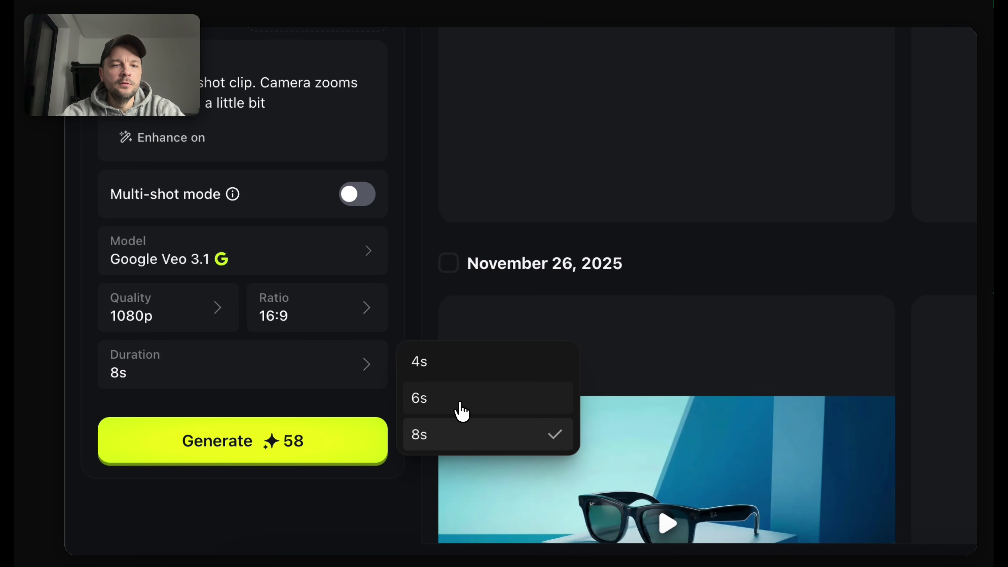
click(460, 405)
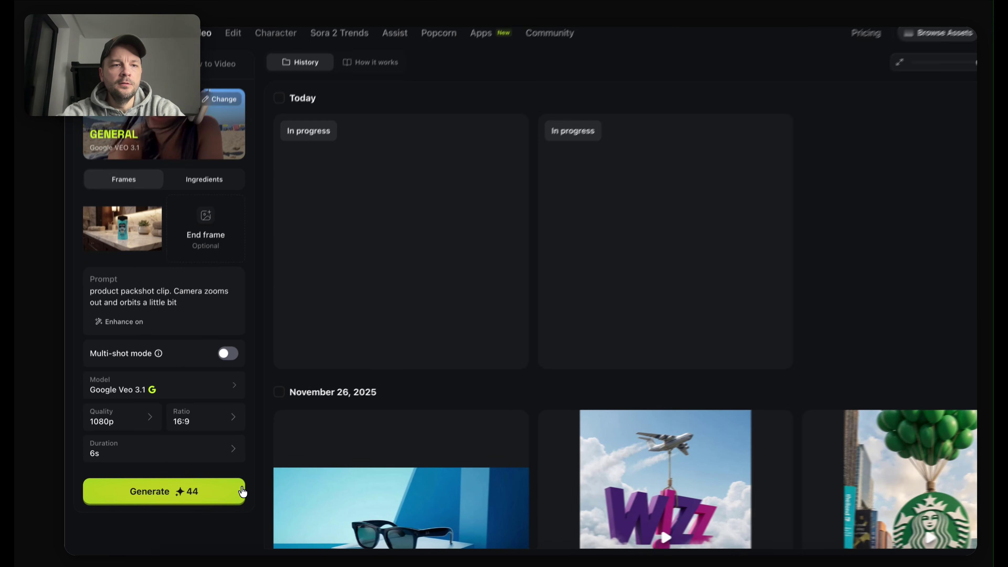
click(241, 492)
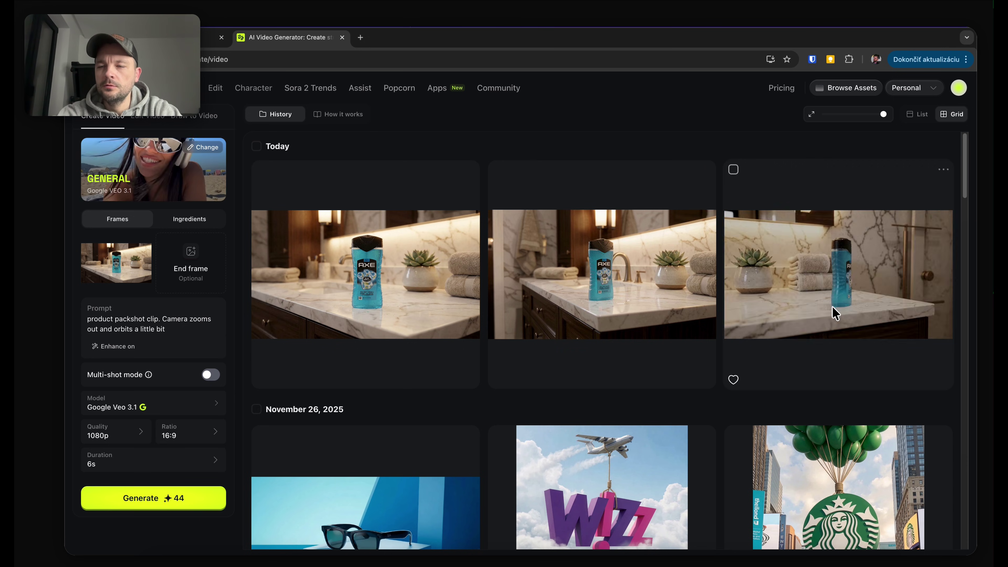
- Edit the prompt so the camera zooms "in" and orbits a little bit "around the product,"
click(171, 329)
text(around the product,)
double_click(94, 329)
text(in)
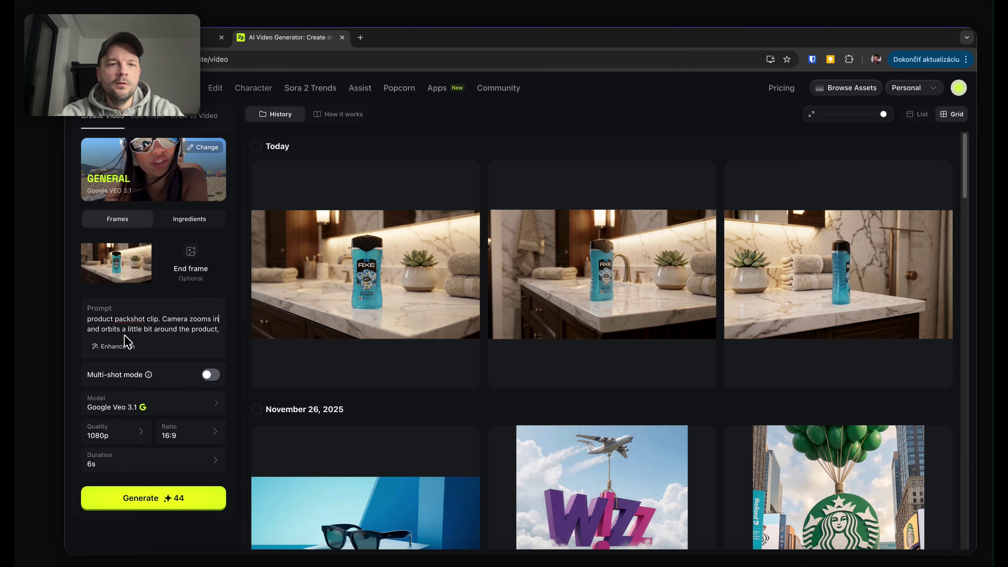
- Rework the camera movement wording in the prompt and add ", it maintains focus on the bottle" at its end
double_click(121, 329)
key(BackSpace)
text(pans)
key(BackSpace)
key(BackSpace)
key(BackSpace)
key(BackSpace)
key(BackSpace)
key(BackSpace)
key(BackSpace)
key(BackSpace)
key(BackSpace)
key(BackSpace)
key(BackSpace)
key(BackSpace)
key(BackSpace)
key(BackSpace)
key(BackSpace)
key(BackSpace)
key(BackSpace)
key(BackSpace)
key(BackSpace)
key(BackSpace)
text(, it maintains focus on the bottle)
key(ctrl+a)
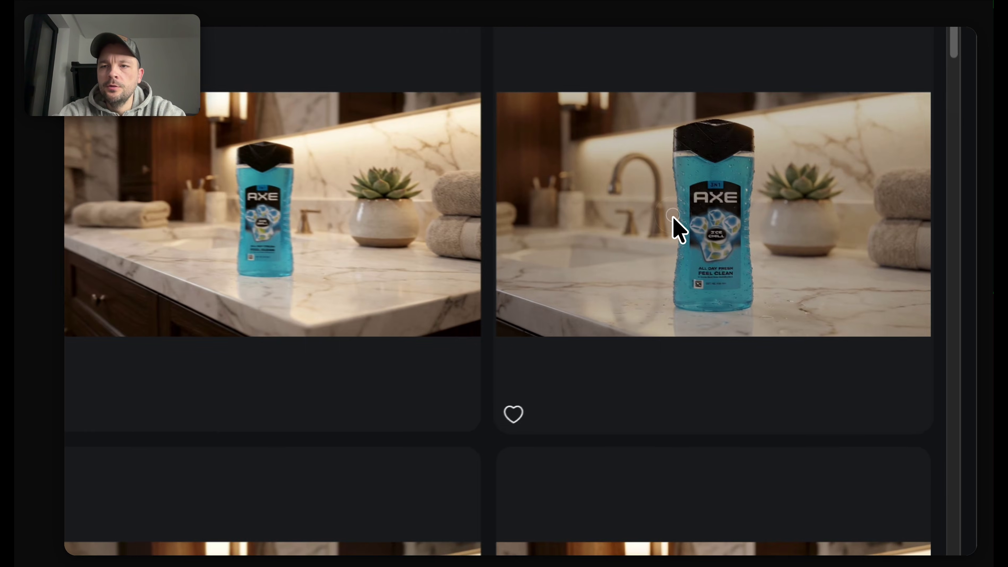
- Open the finished Veo 3.1 clip that moves in on the front of the bottle and download it
click(819, 280)
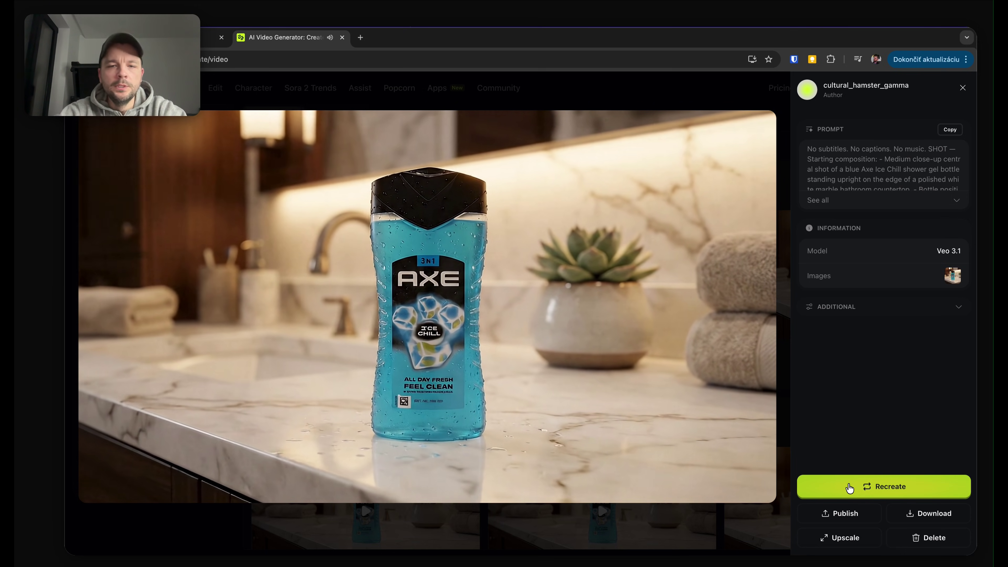
click(936, 512)
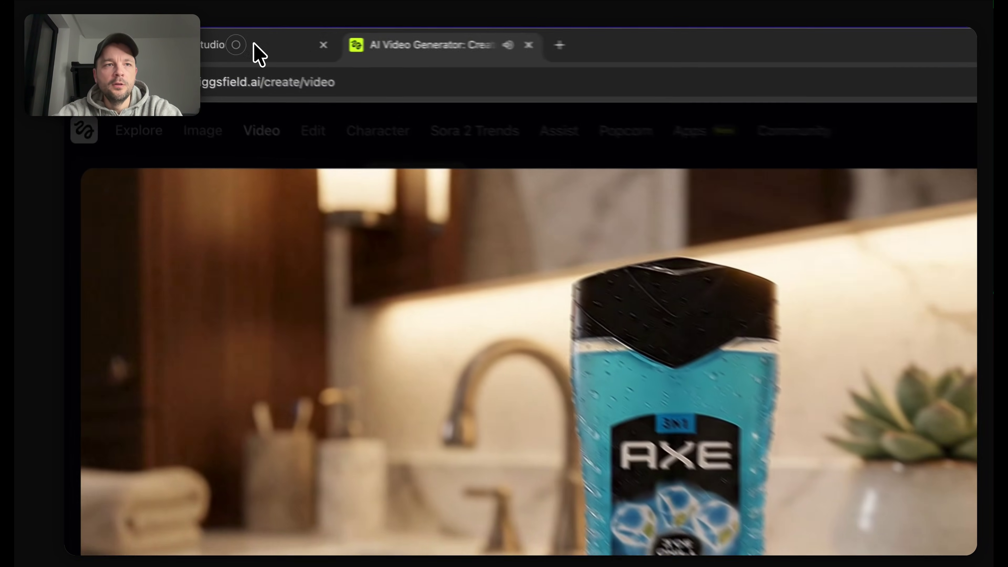
- Switch to Mago Studio, upload the full 0 to 6 second bottle clip to a new project and place the playhead at its start
click(176, 40)
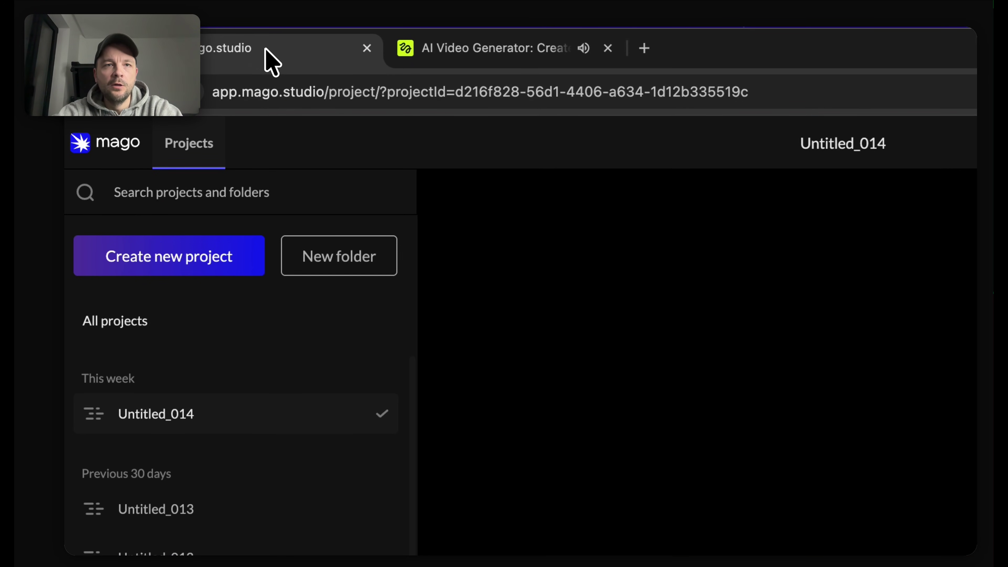
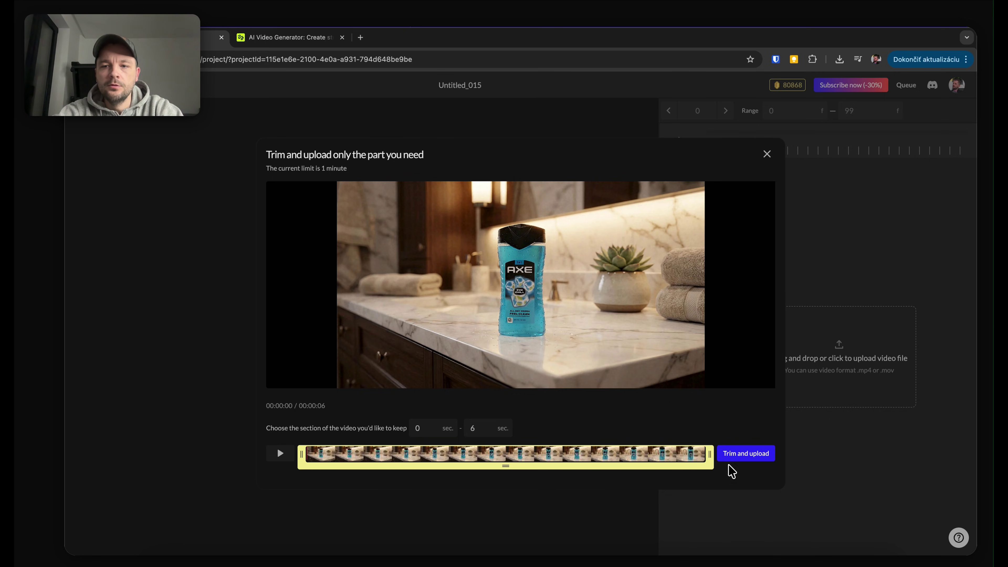
click(742, 460)
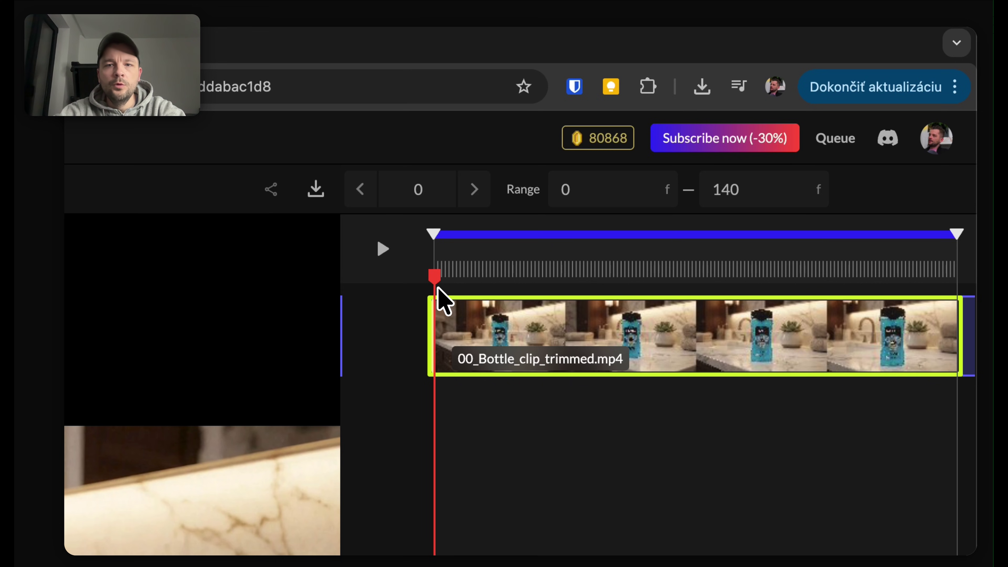
drag(440, 288, 418, 320)
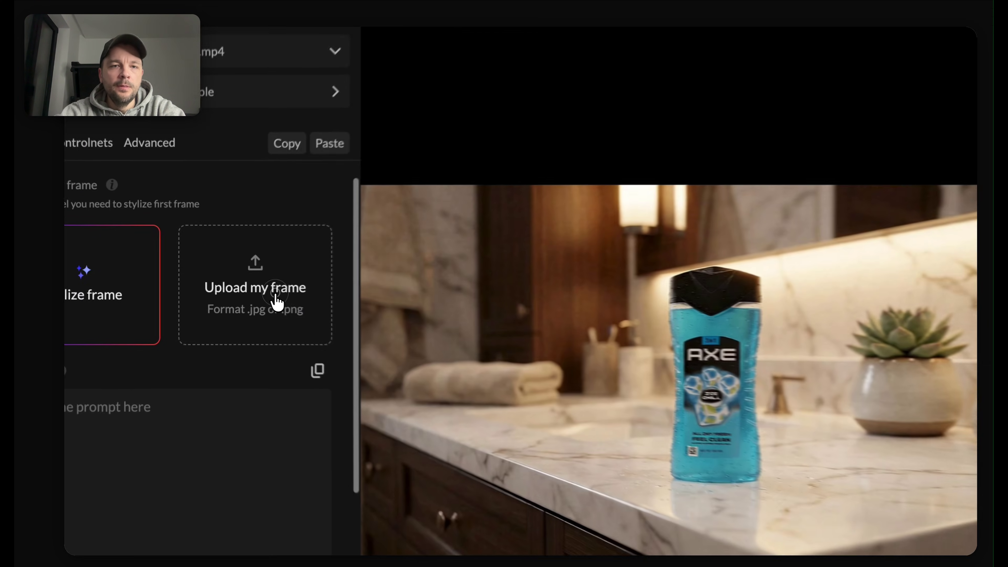
- Upload 00_Bottle_frozen.png from the RAM folder as the stylized first frame
click(222, 294)
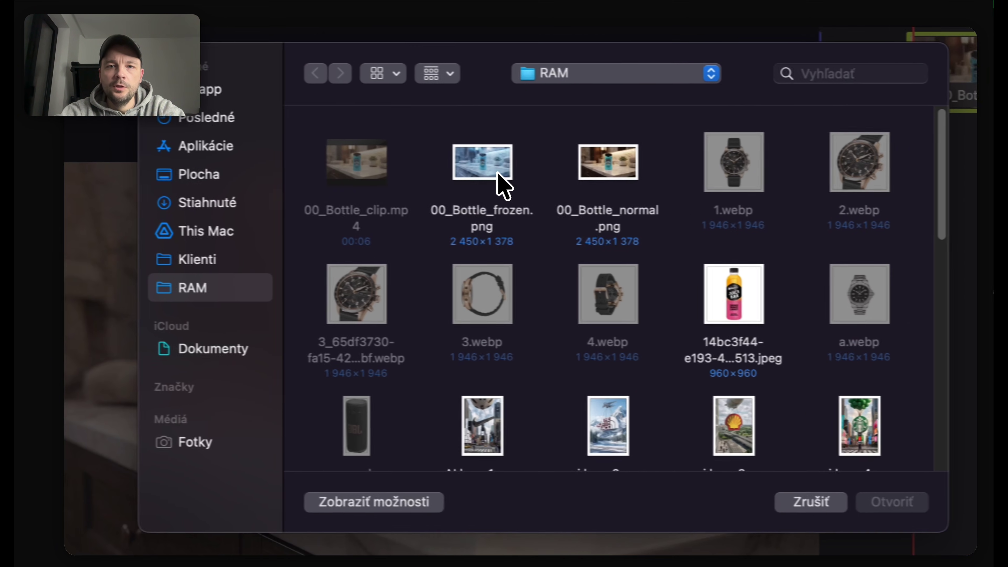
click(841, 180)
click(1007, 513)
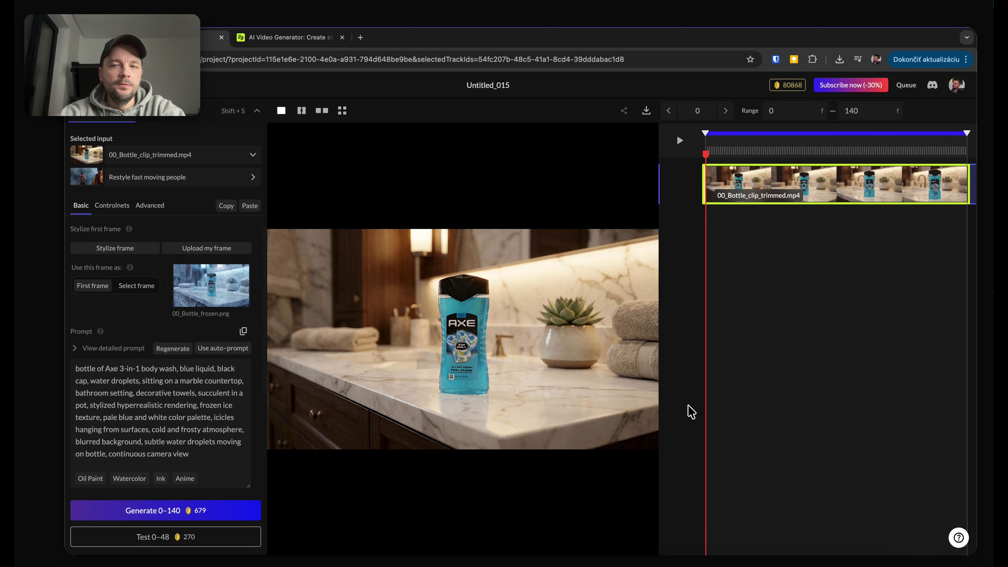
- Review the auto-generated prompt and the negative prompt for restyling the bottle clip
click(175, 417)
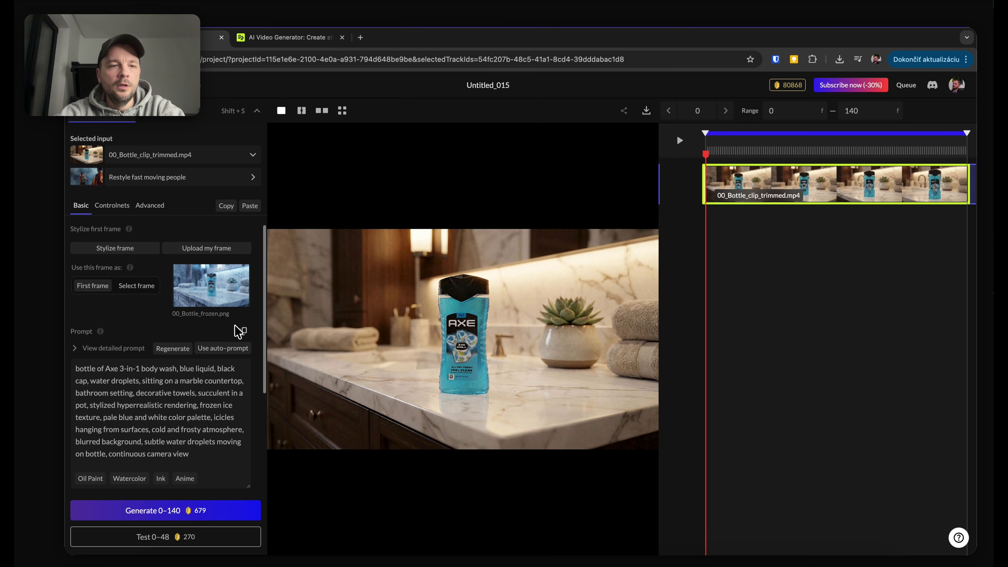
mouse_move(205, 282)
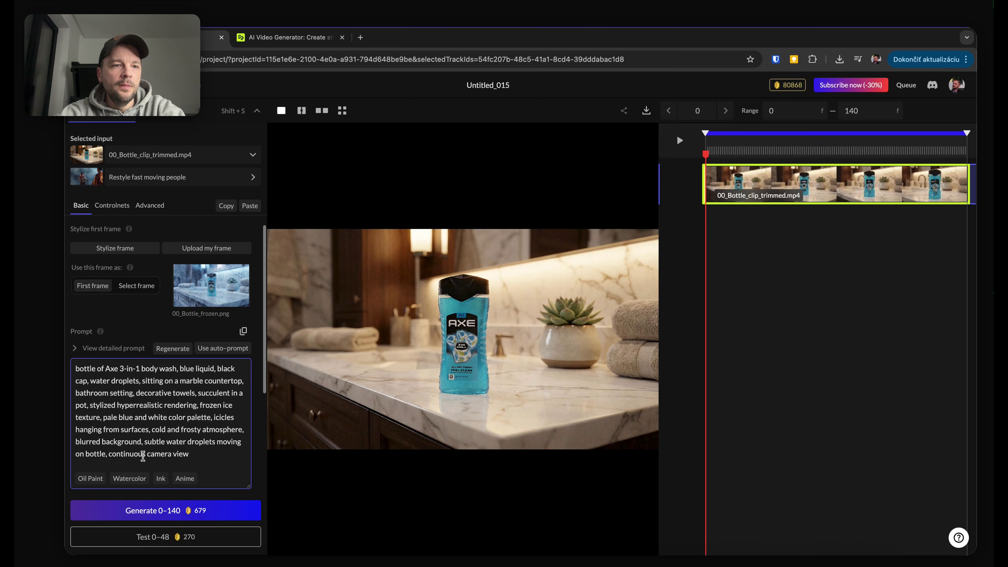
scroll(148, 427, down, 3)
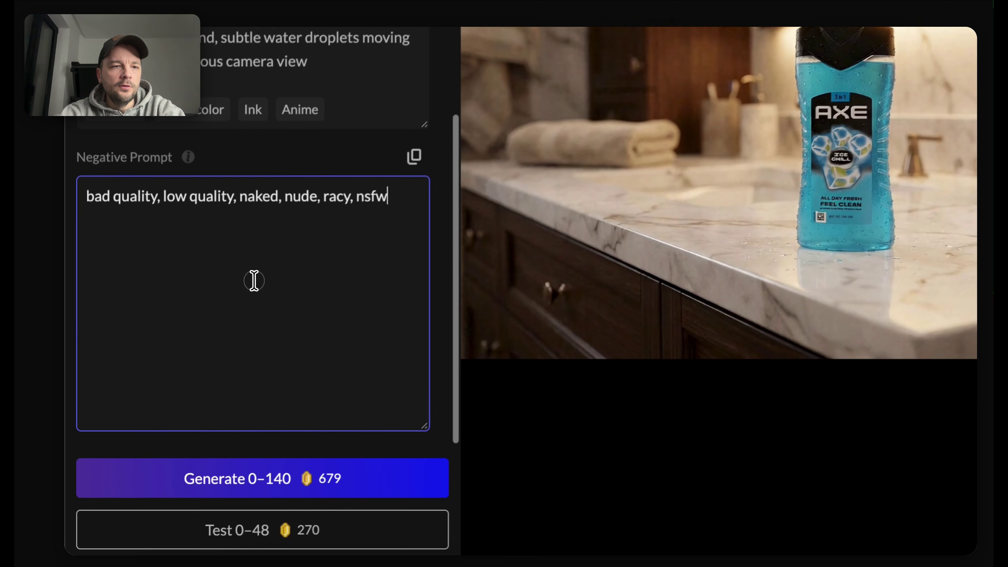
click(258, 275)
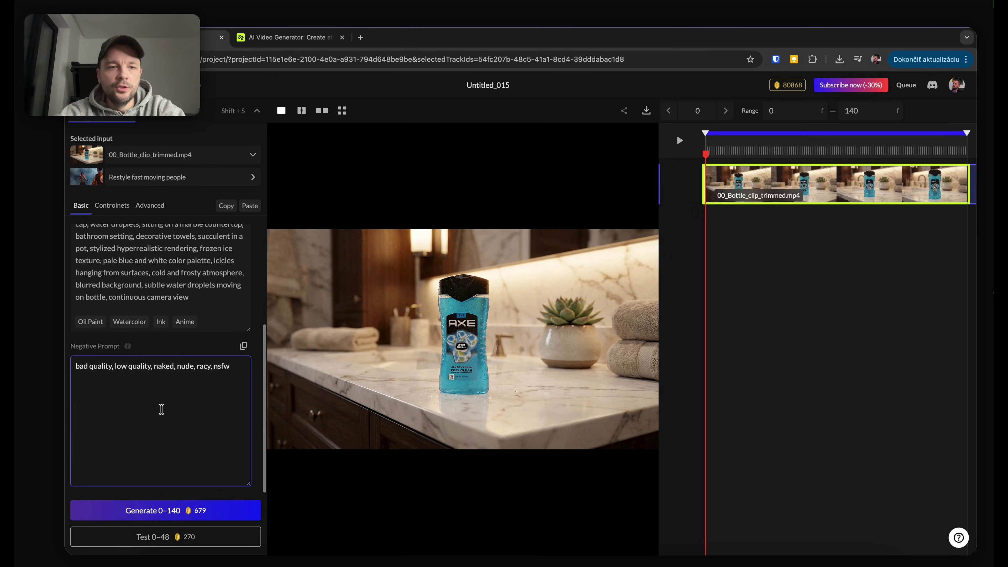
scroll(161, 409, up, 4)
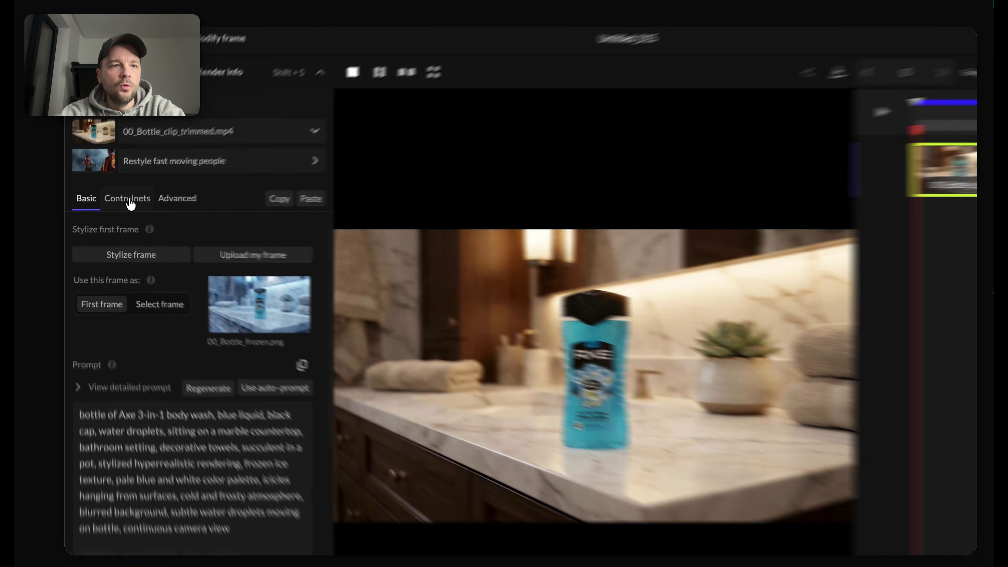
- Set the controlnet type to Depth and check its depth resolution setting
click(114, 209)
click(233, 230)
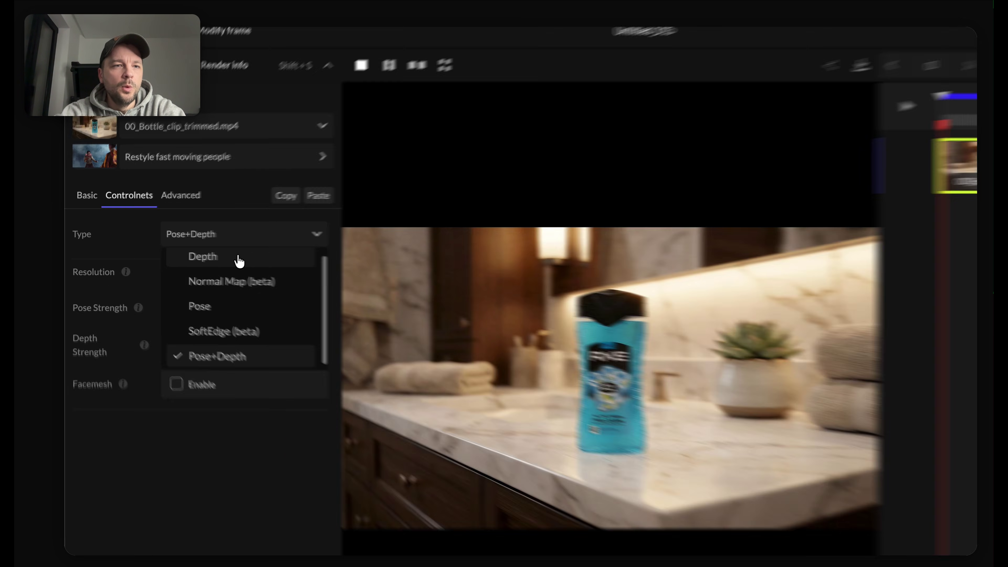
click(197, 253)
click(244, 265)
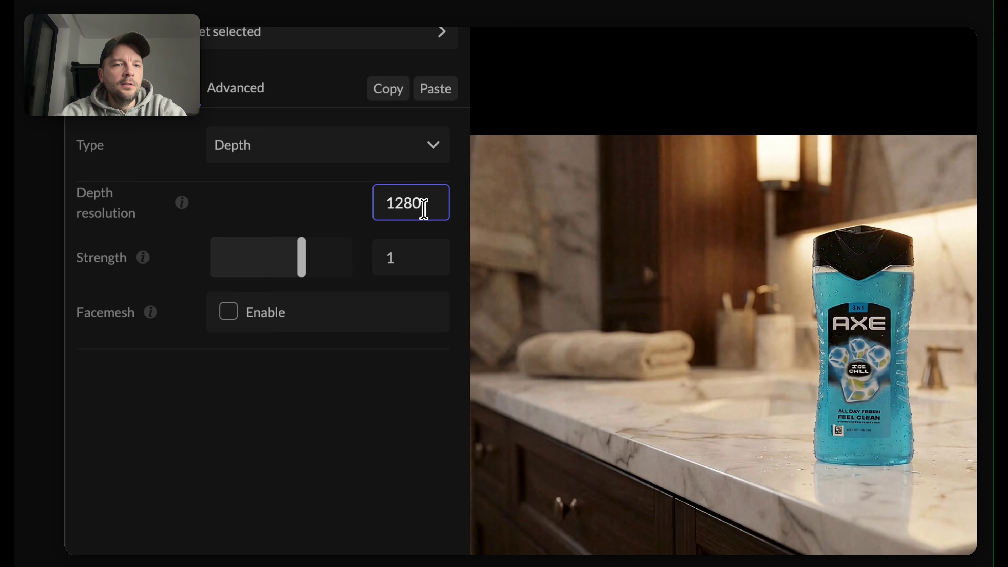
double_click(423, 209)
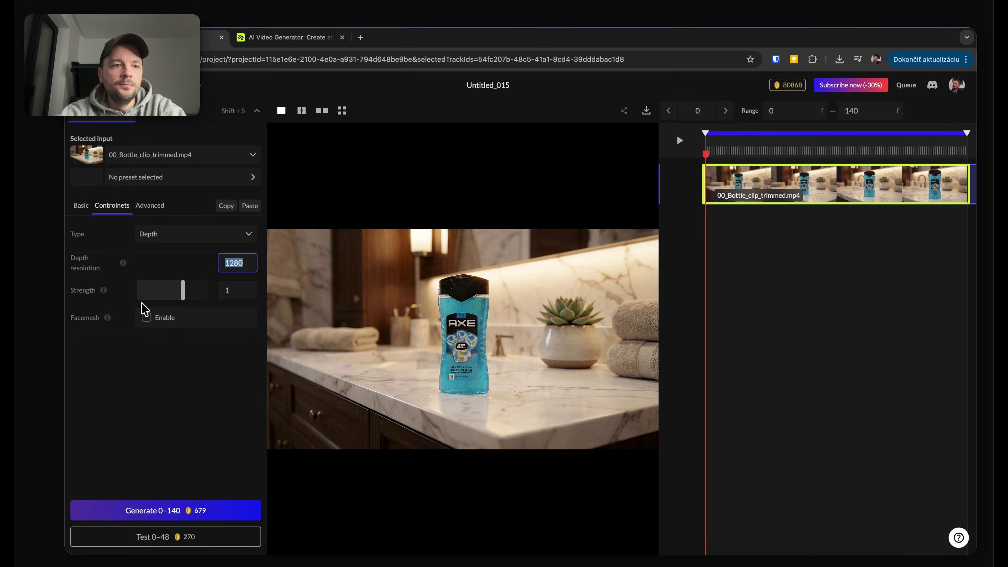
click(142, 304)
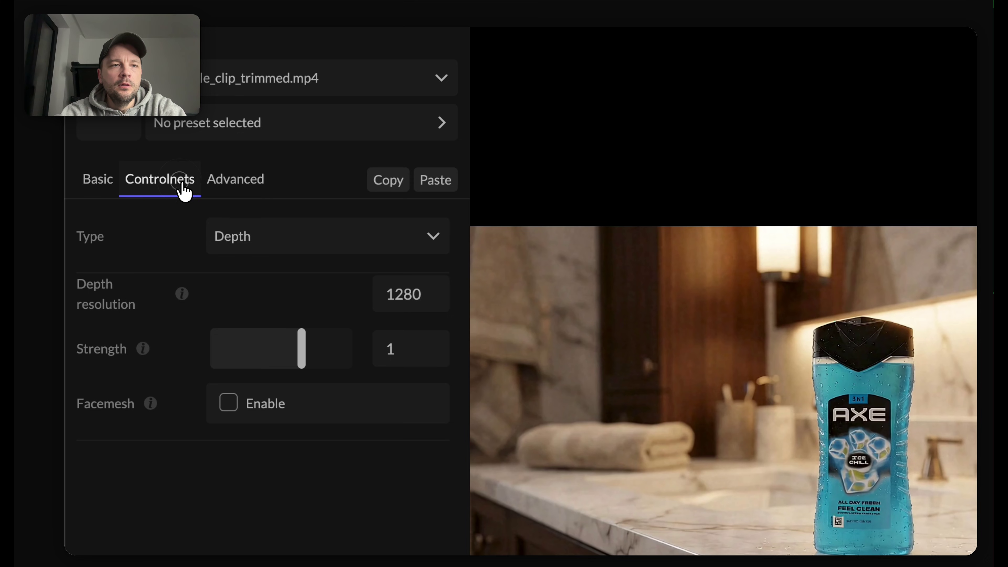
- Change the Mago engine to FirstFrame V3.4 (beta) and review the output size, steps and other quality settings
click(248, 192)
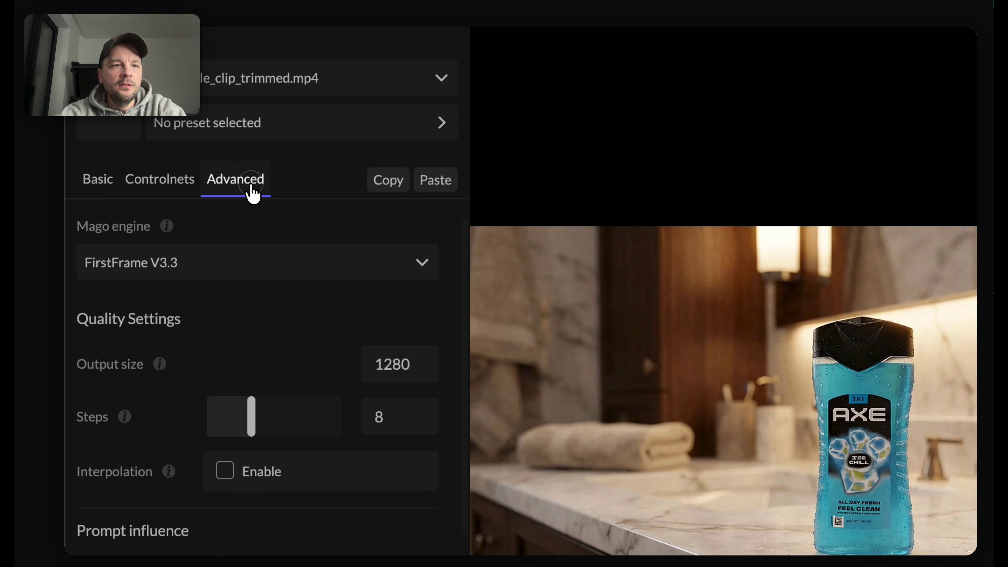
click(335, 264)
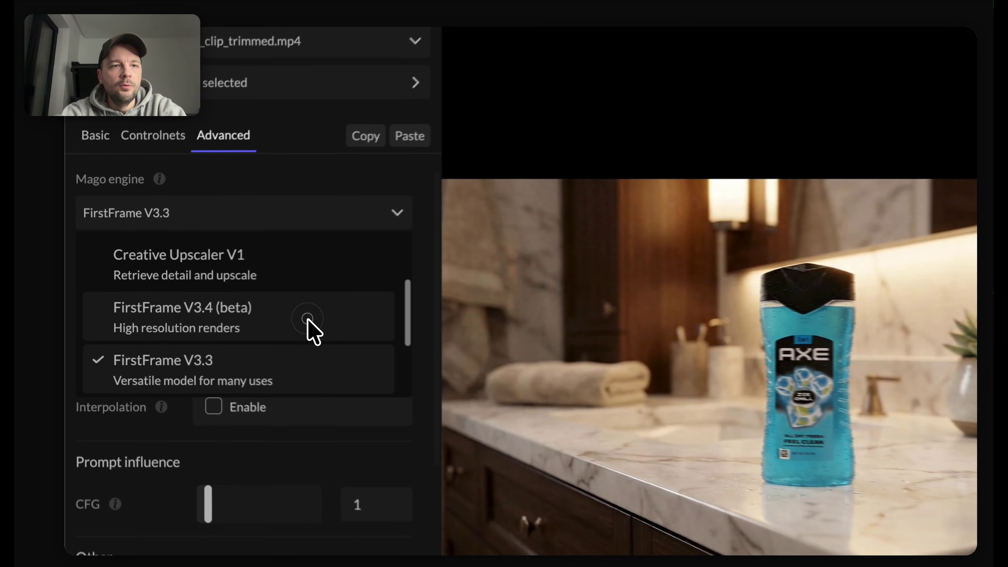
click(195, 305)
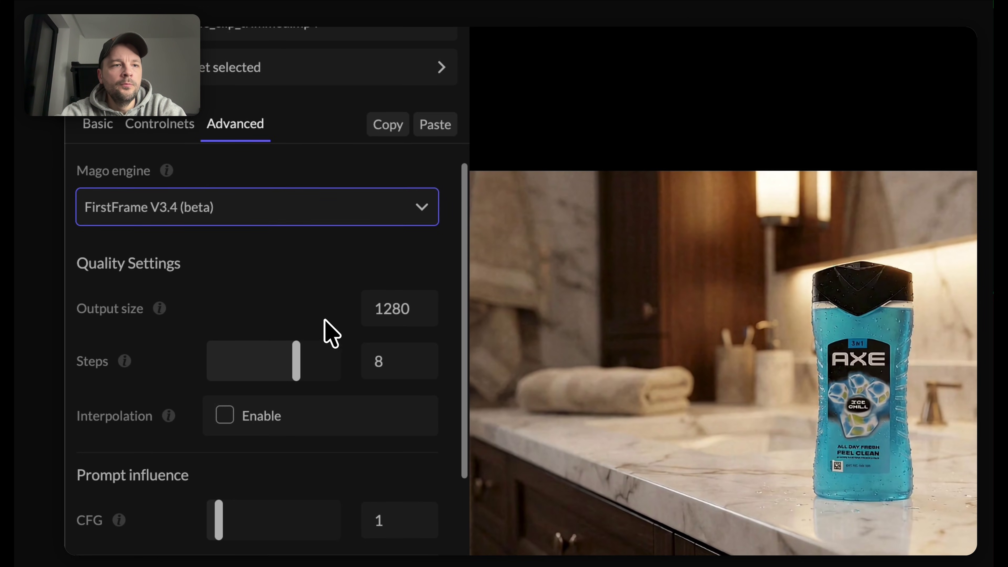
scroll(324, 329, down, 1)
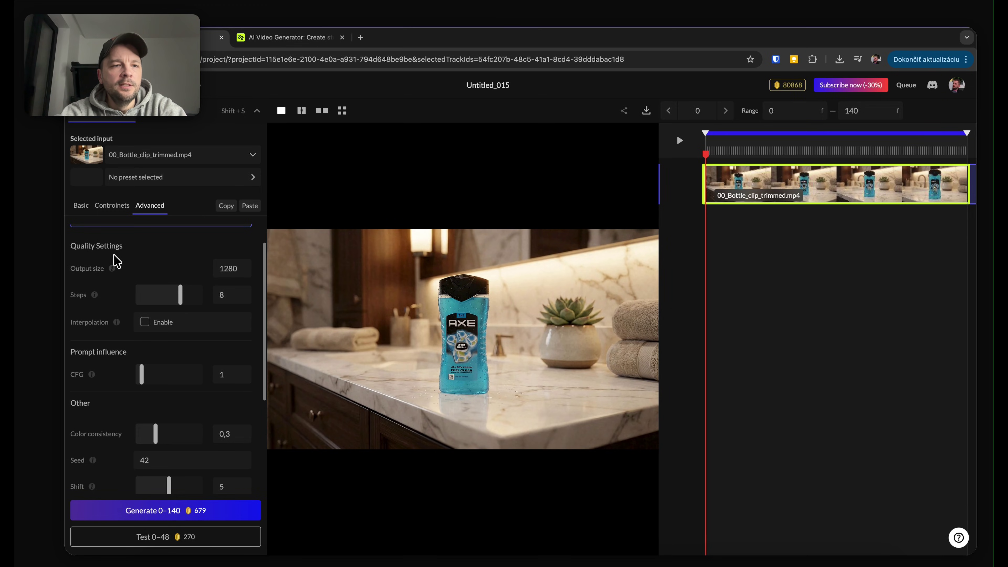
click(215, 269)
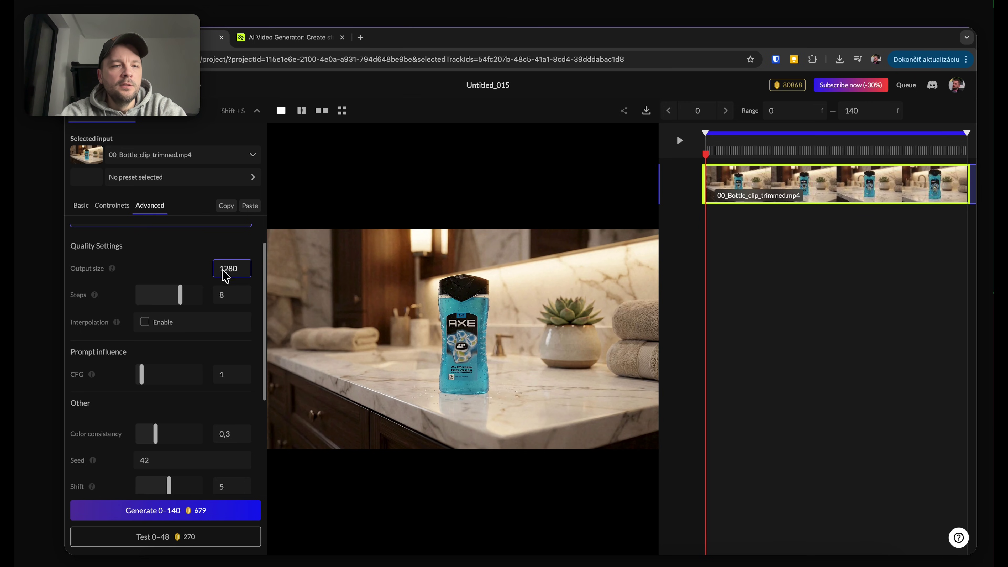
scroll(209, 279, down, 3)
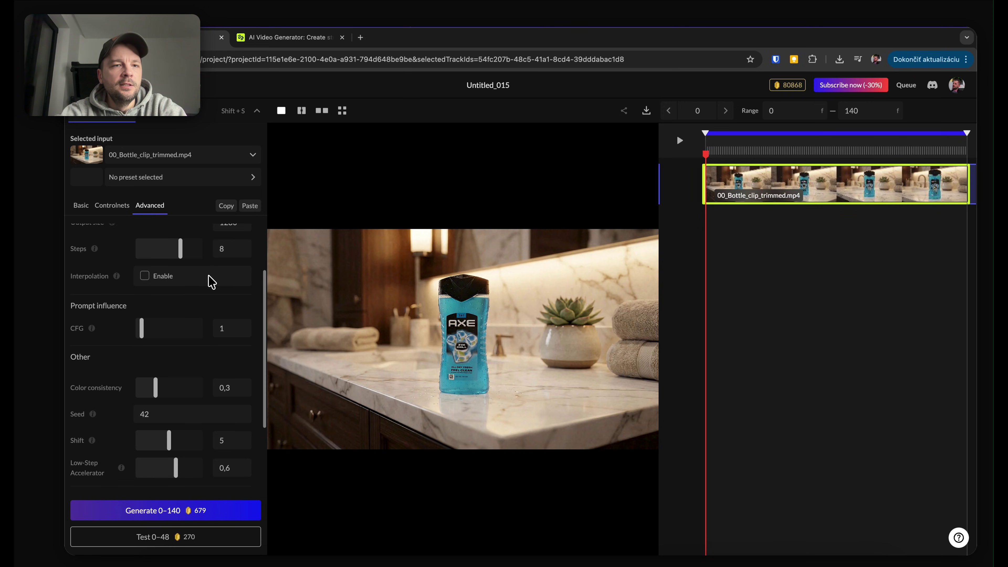
scroll(182, 247, up, 2)
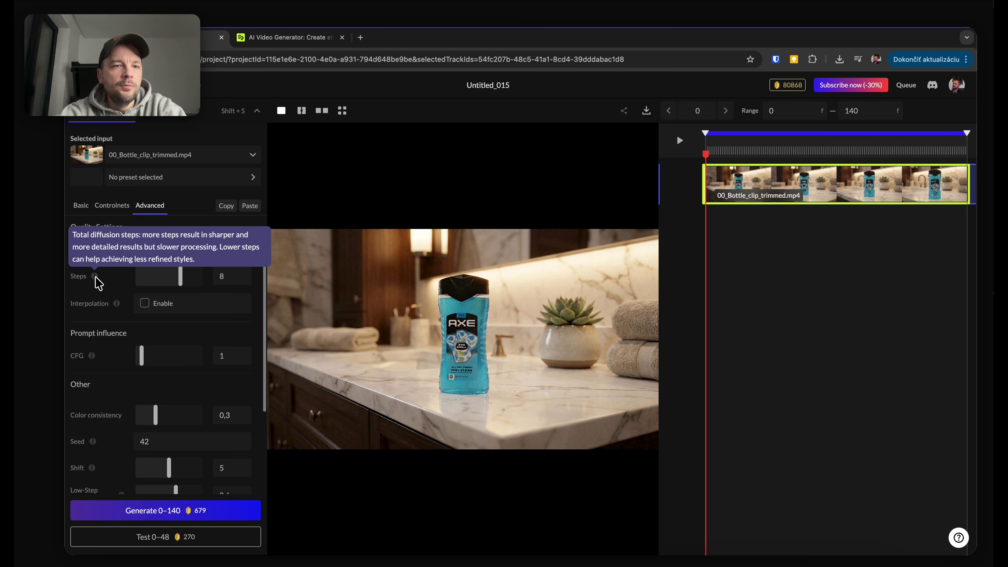
- Raise the diffusion steps to 10 and lower the CFG prompt influence to 0.6 for the restyle
click(219, 282)
drag(180, 276, 200, 276)
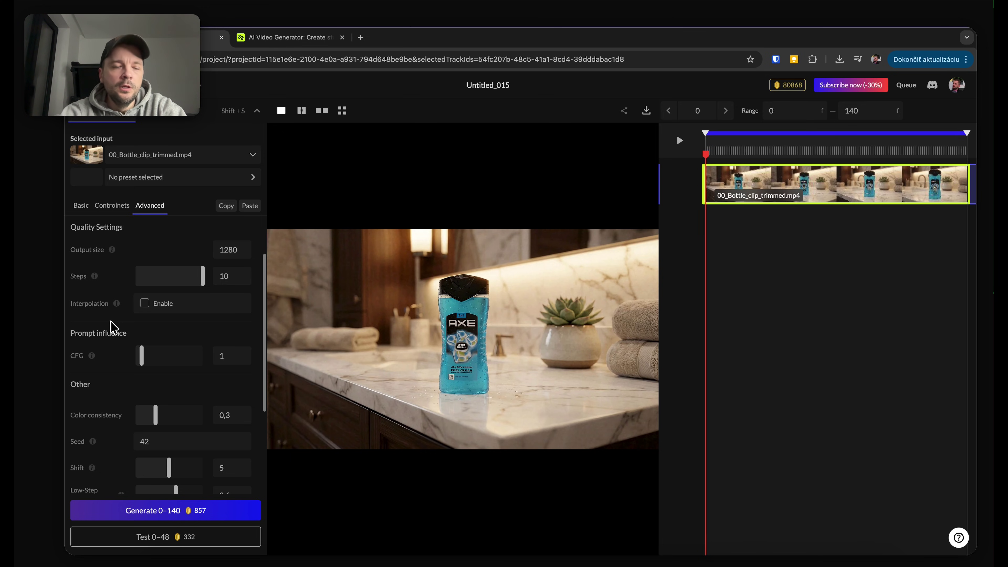
scroll(121, 362, down, 1)
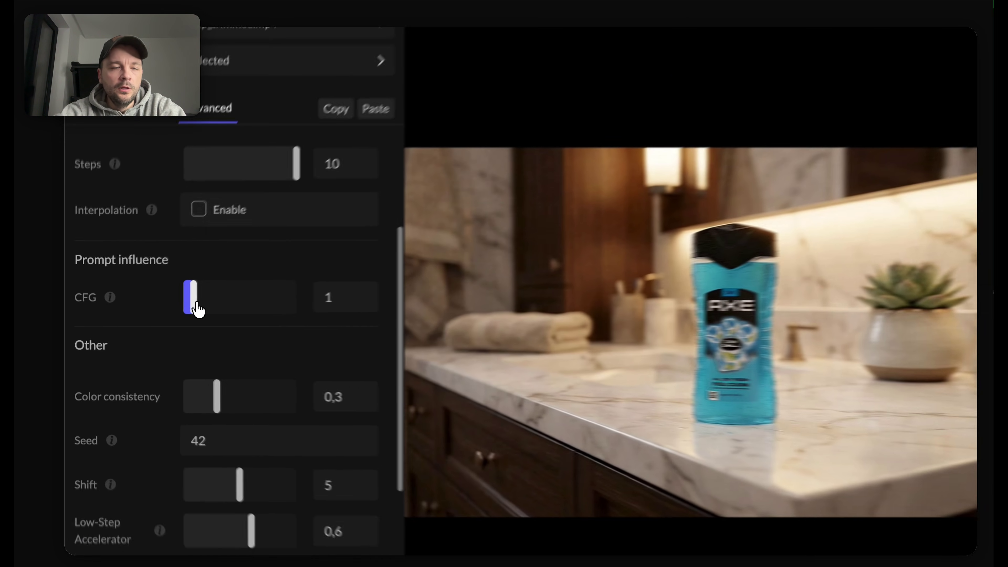
drag(139, 324, 138, 325)
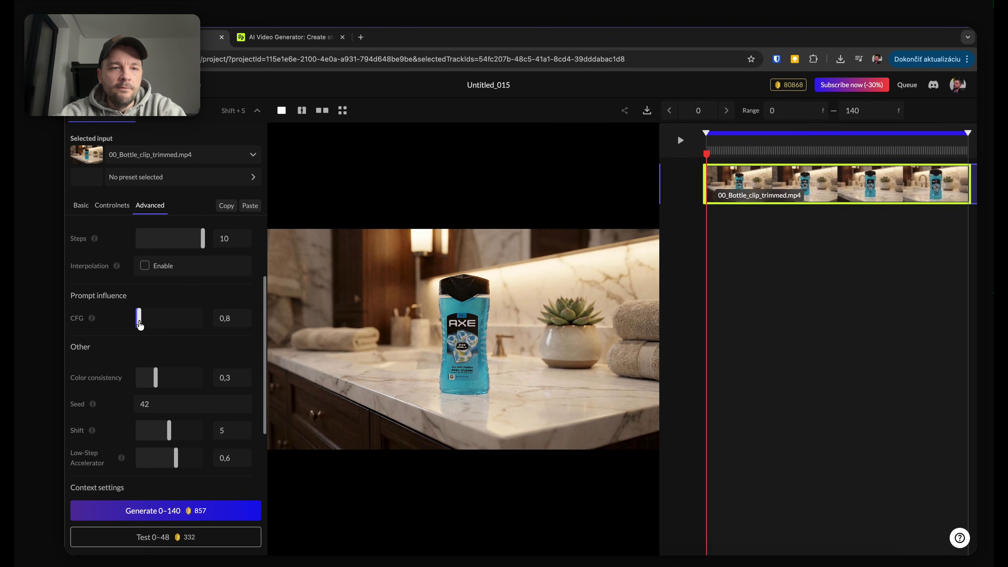
drag(138, 324, 138, 324)
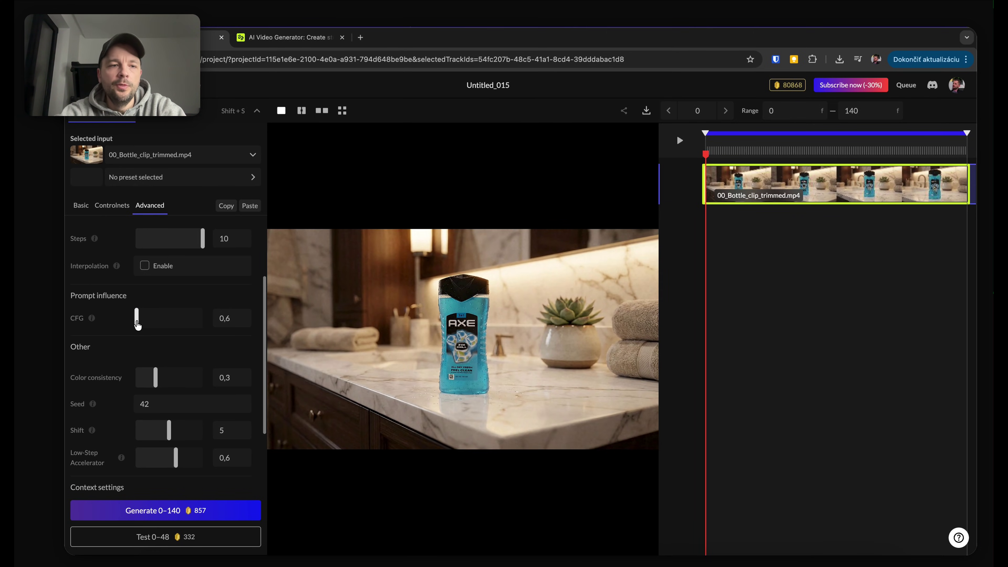
- Generate the restyled bottle clip for frames 0–140 and send the render to the queue right away
scroll(156, 361, down, 2)
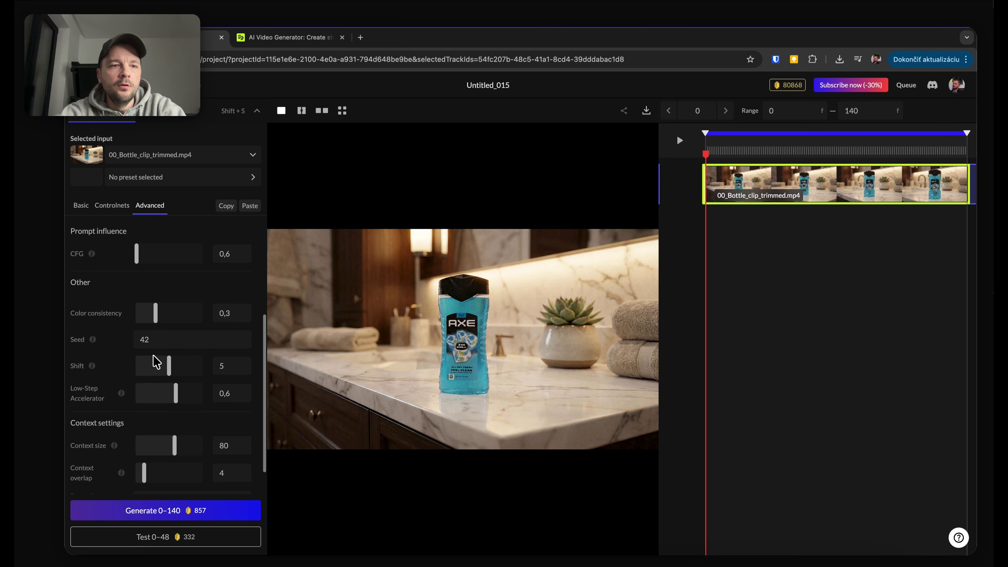
scroll(133, 355, down, 1)
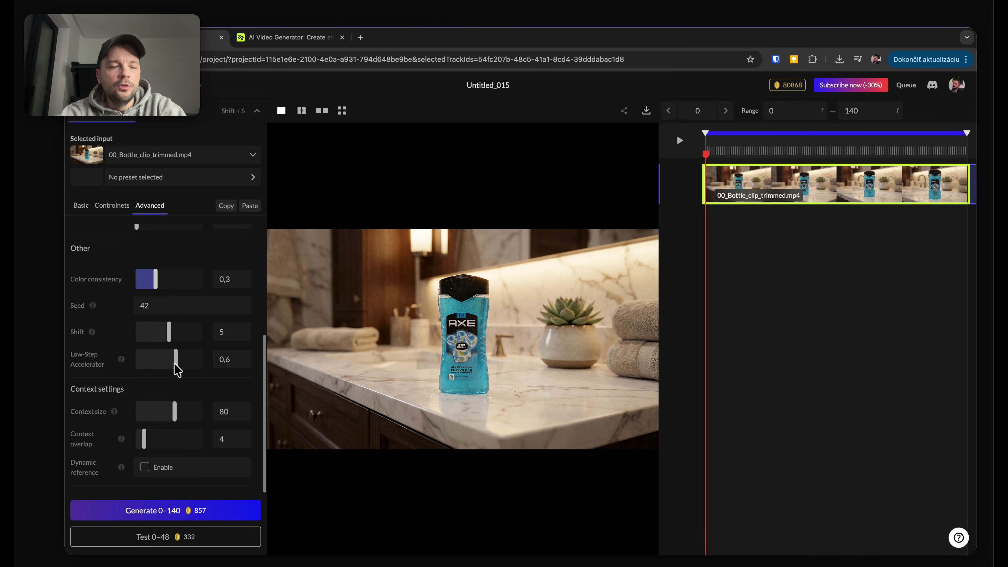
scroll(159, 349, up, 2)
scroll(147, 359, up, 4)
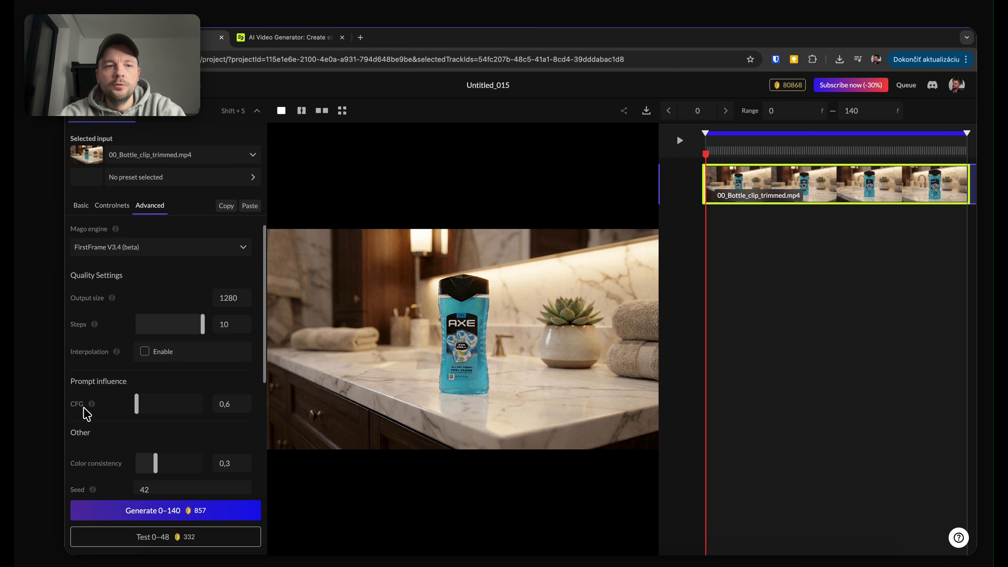
scroll(112, 450, down, 5)
scroll(113, 452, up, 5)
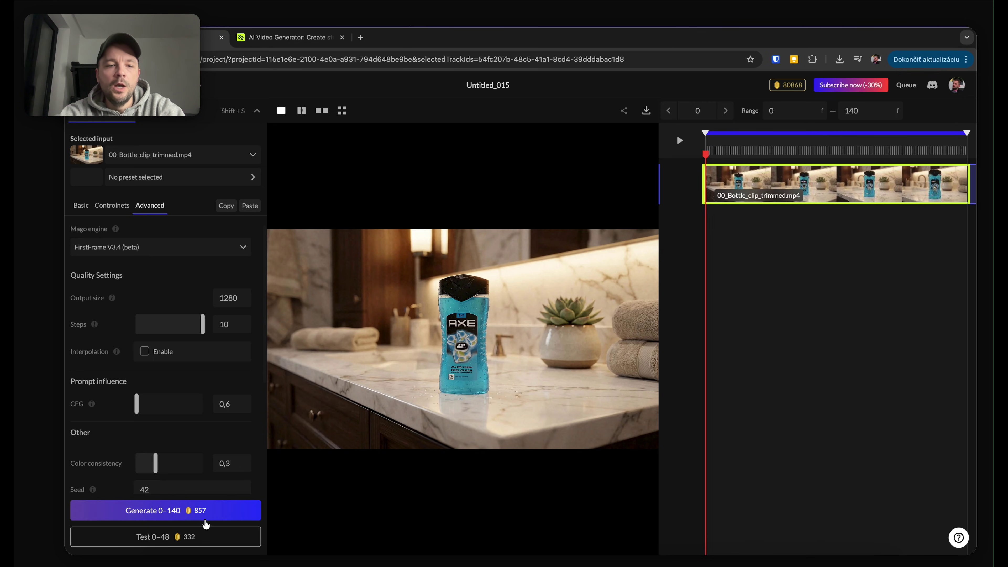
click(165, 511)
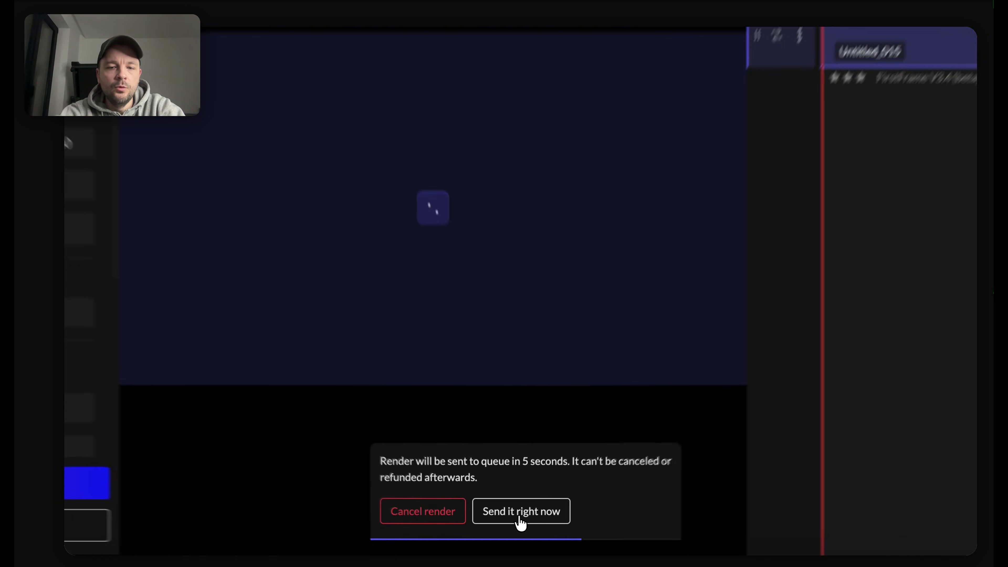
click(518, 528)
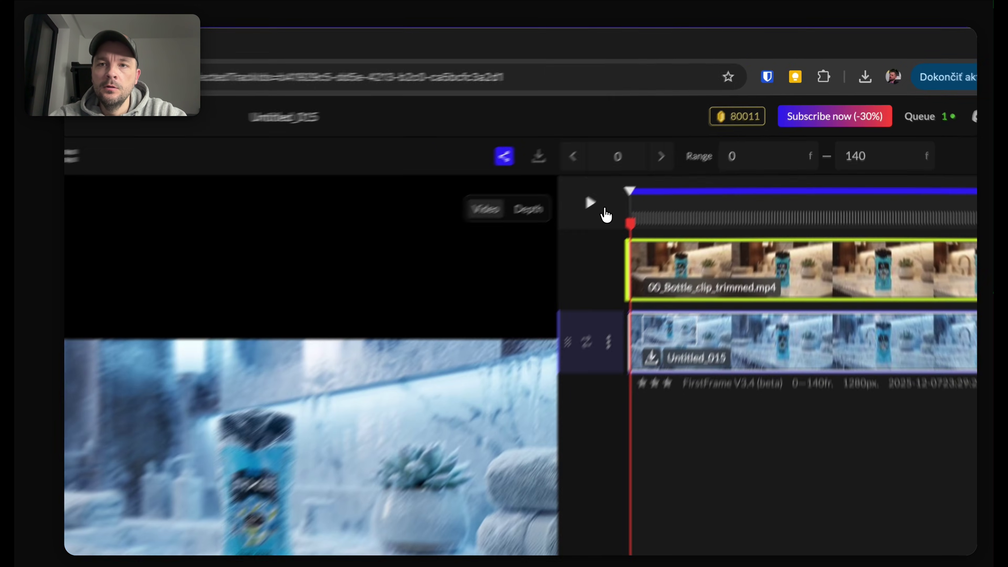
- Preview the start of the finished frozen render and download its video
click(601, 195)
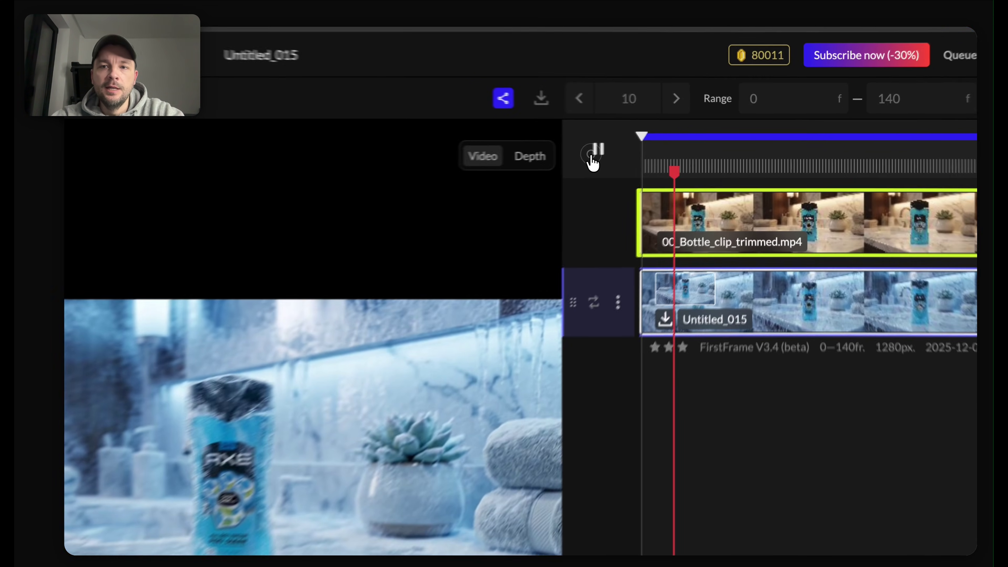
click(591, 157)
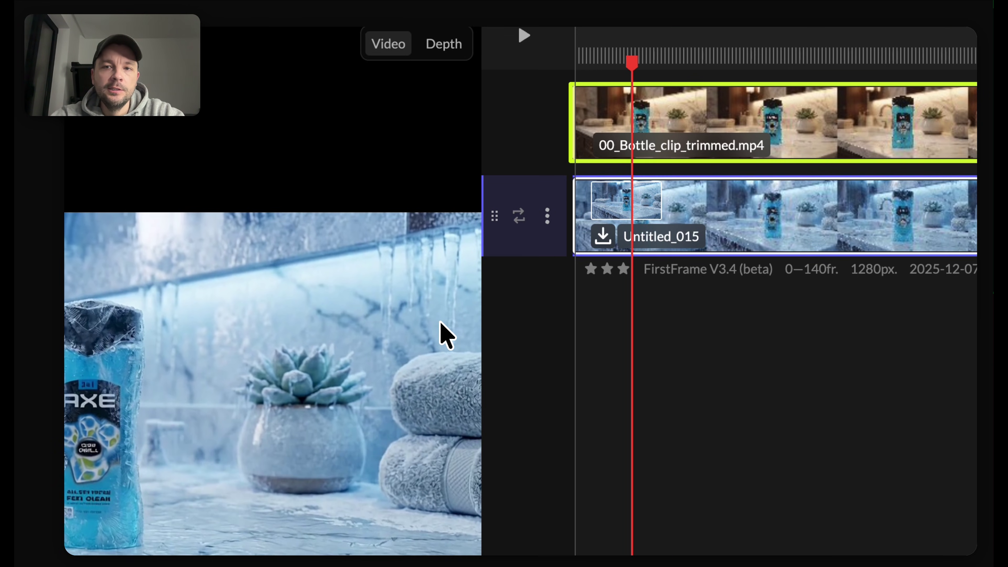
click(601, 230)
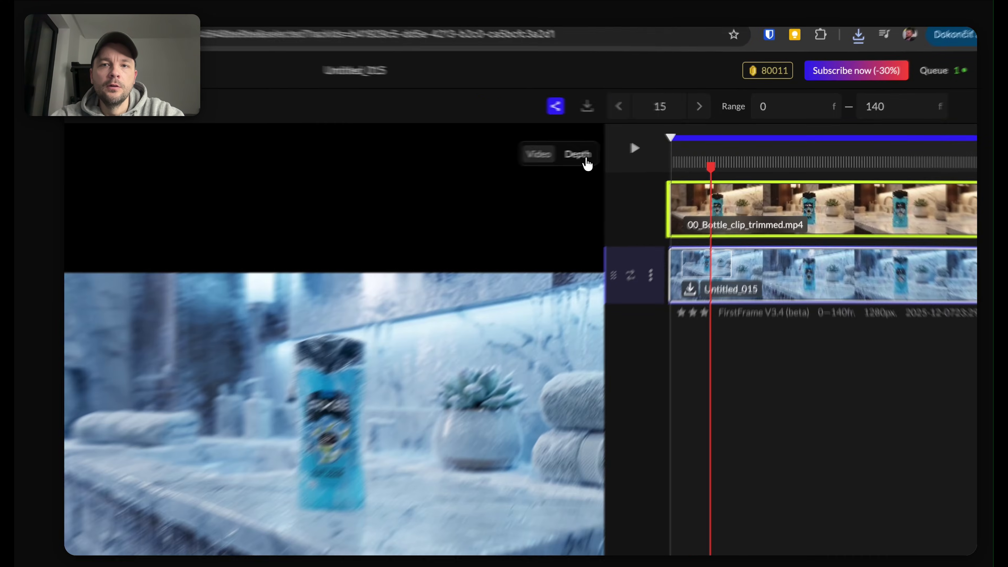
- Switch the render preview to the depth pass, play it and save the depth video
click(642, 147)
click(679, 140)
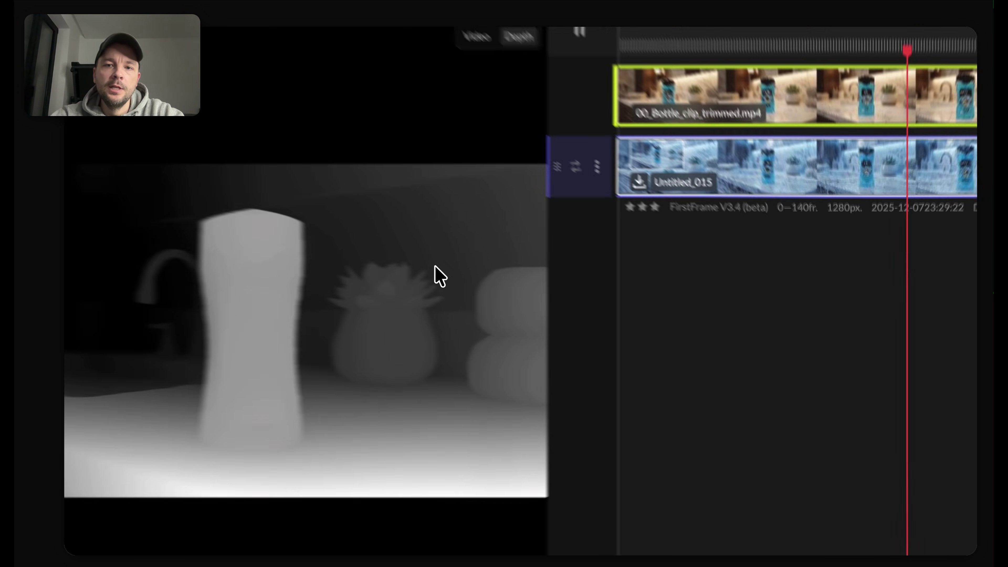
right_click(435, 266)
click(941, 338)
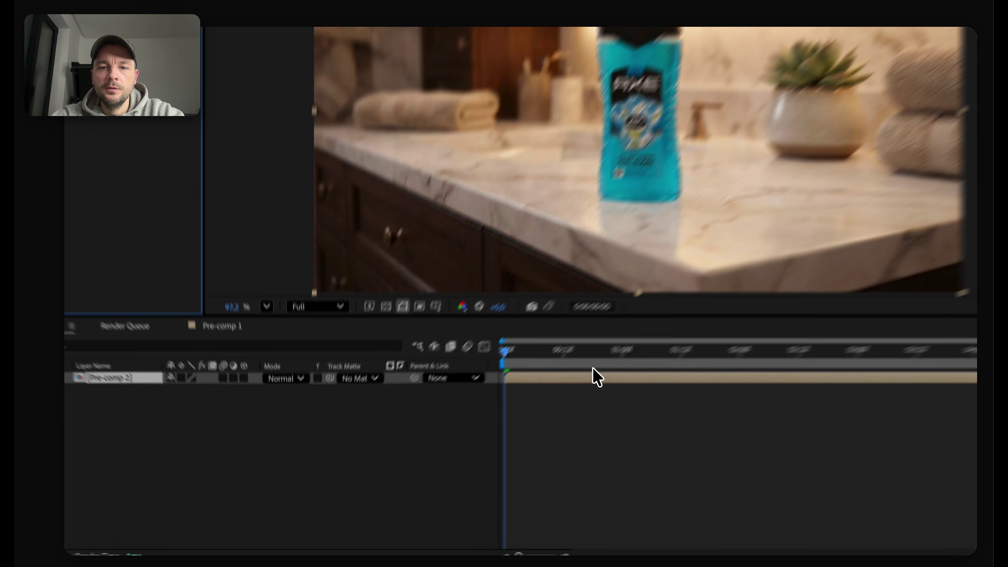
- Switch to After Effects, open the Pre-comp 2 composition and examine the freezing transition along the timeline
double_click(511, 422)
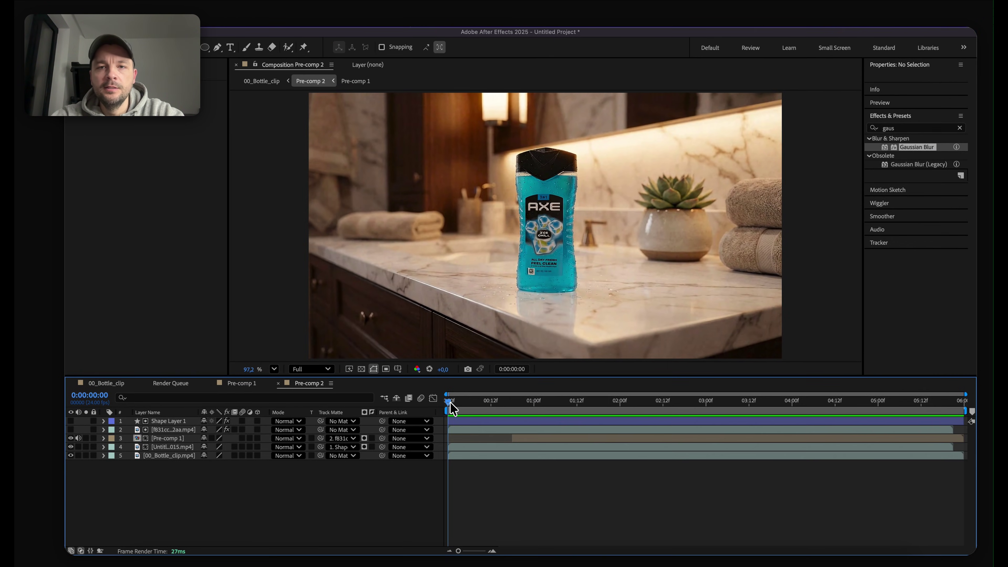
drag(450, 405, 688, 413)
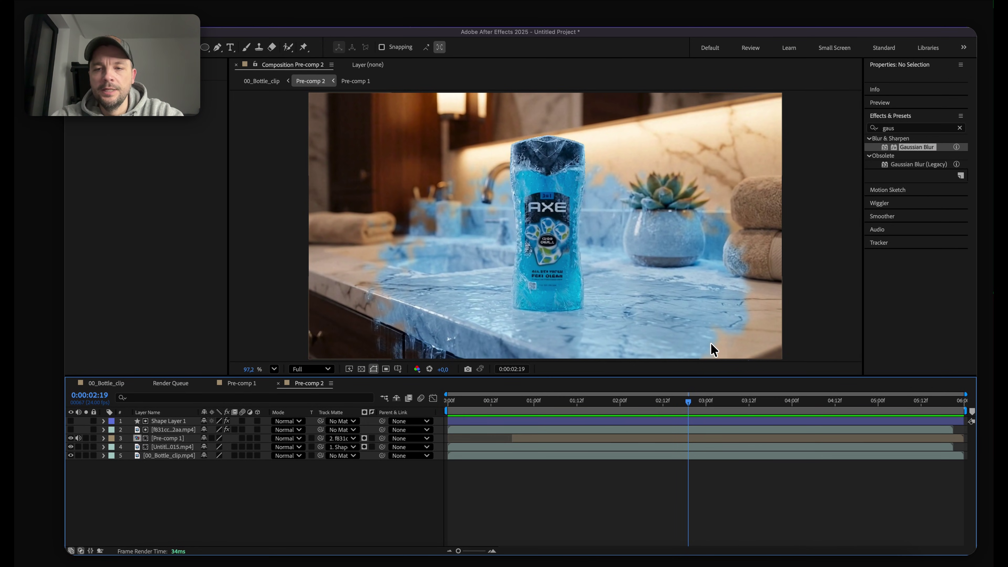
drag(685, 404, 728, 404)
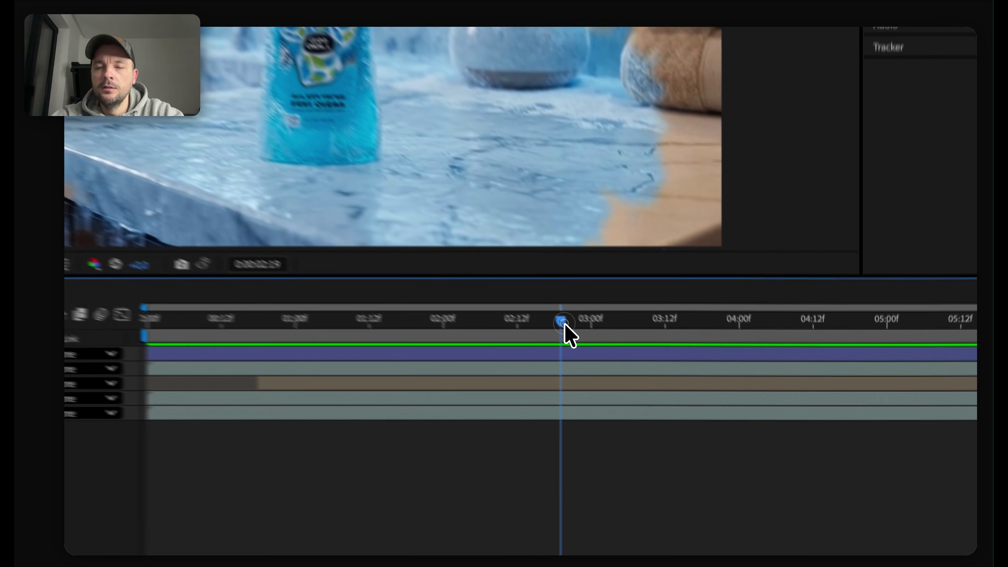
key(space)
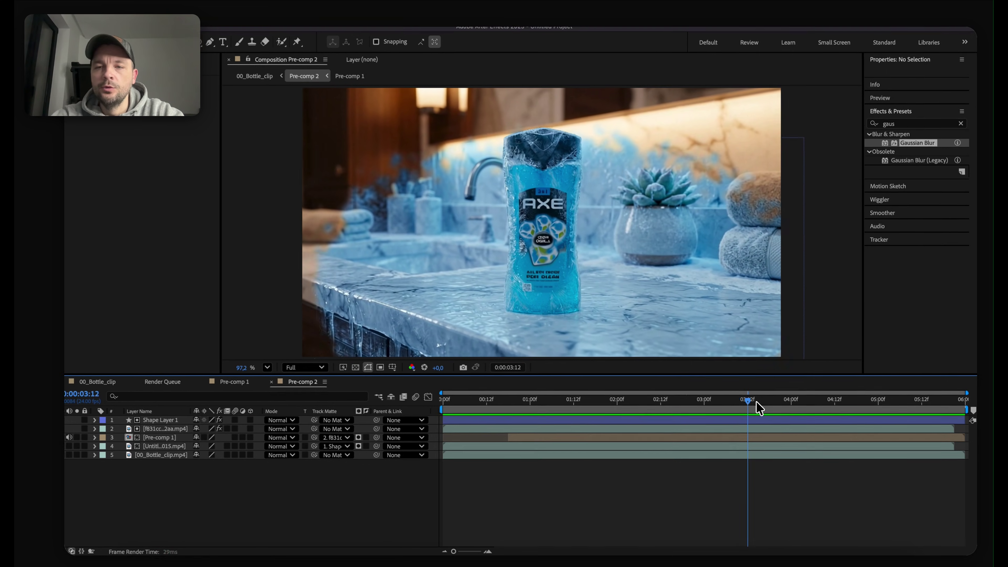
key(space)
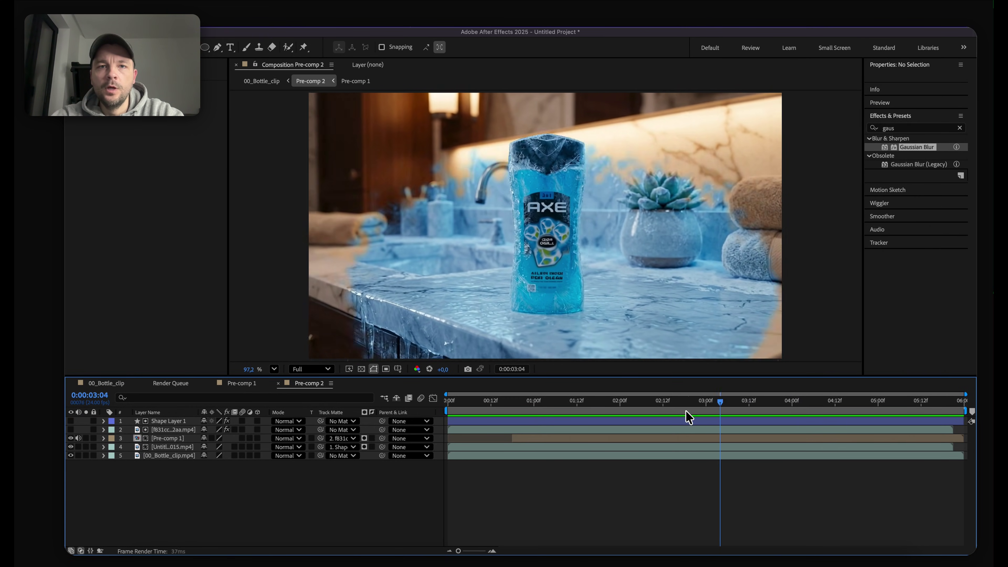
drag(687, 411, 806, 409)
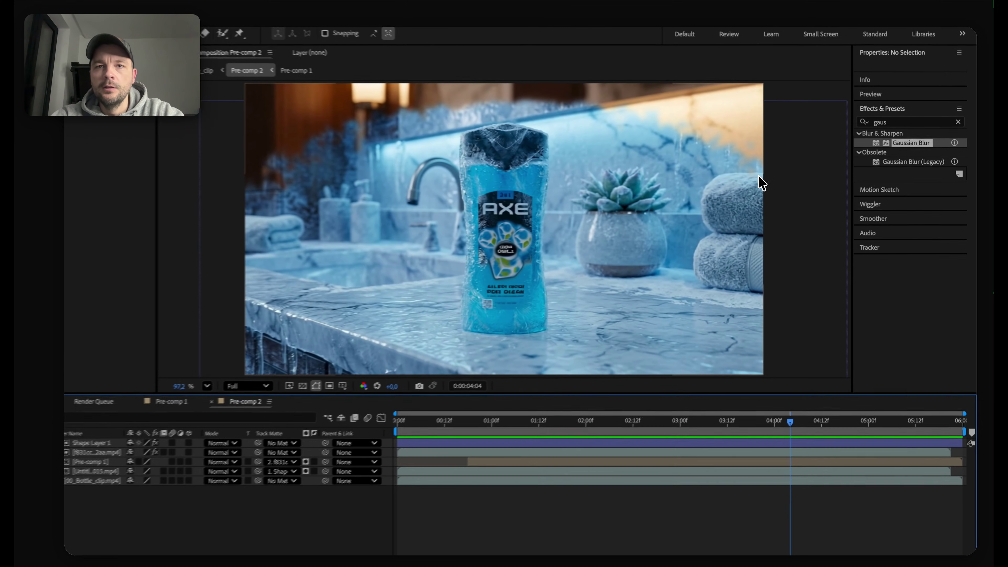